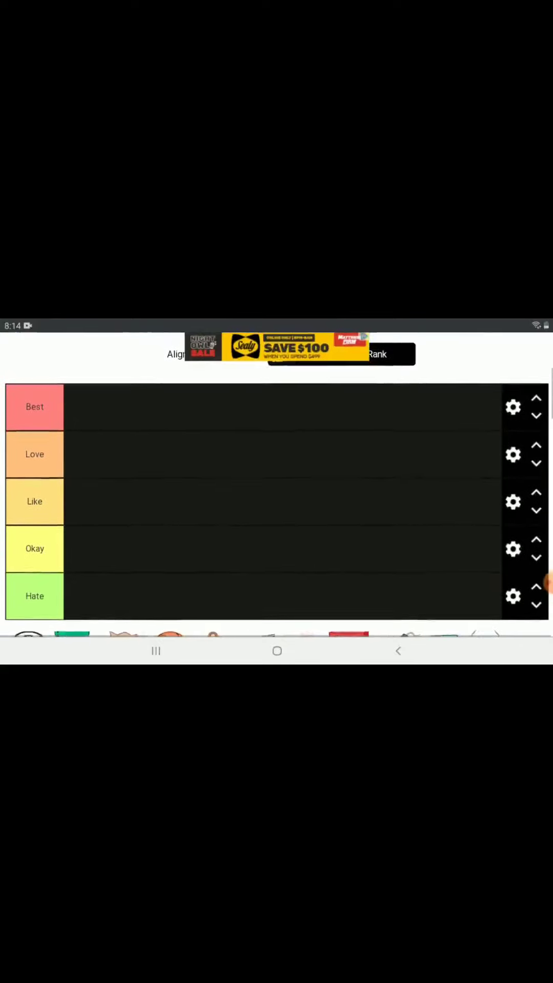
scroll(276, 499, "up", 3)
scroll(276, 499, "up", 3)
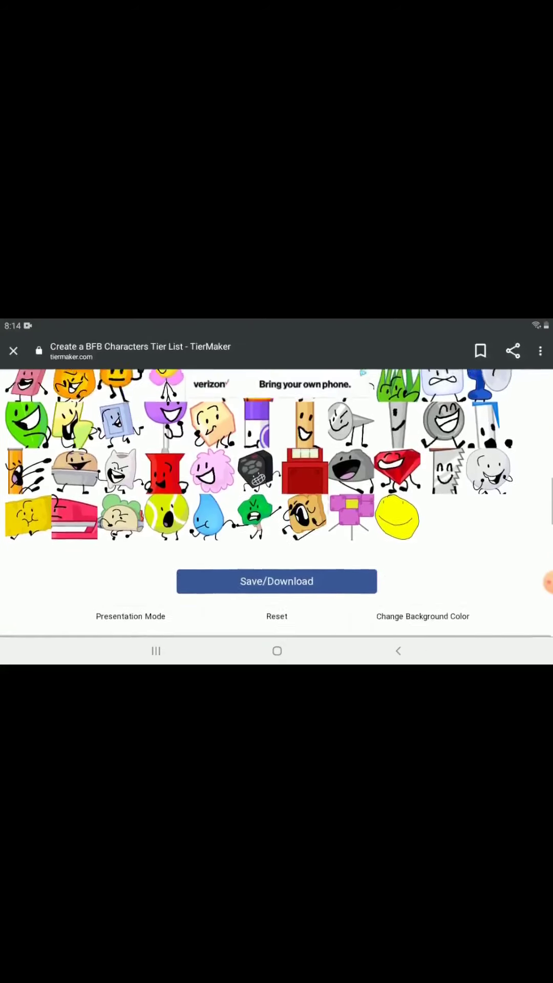
Step: Place the book in Love, the wooden stick in Best and the golf ball in Okay
left_click_drag(302, 437, 302, 369)
left_click_drag(395, 438, 349, 523)
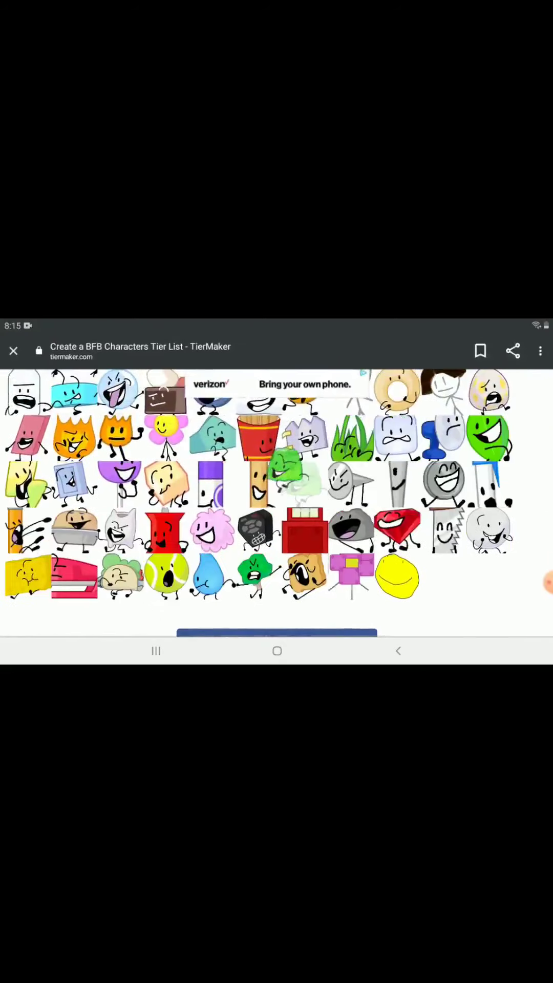
scroll(277, 503, "up", 3)
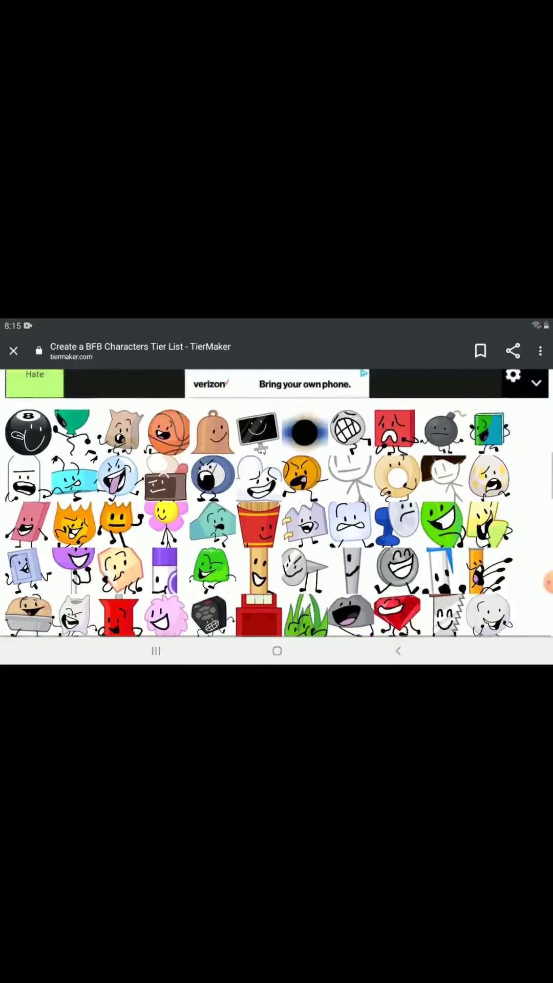
scroll(276, 504, "up", 2)
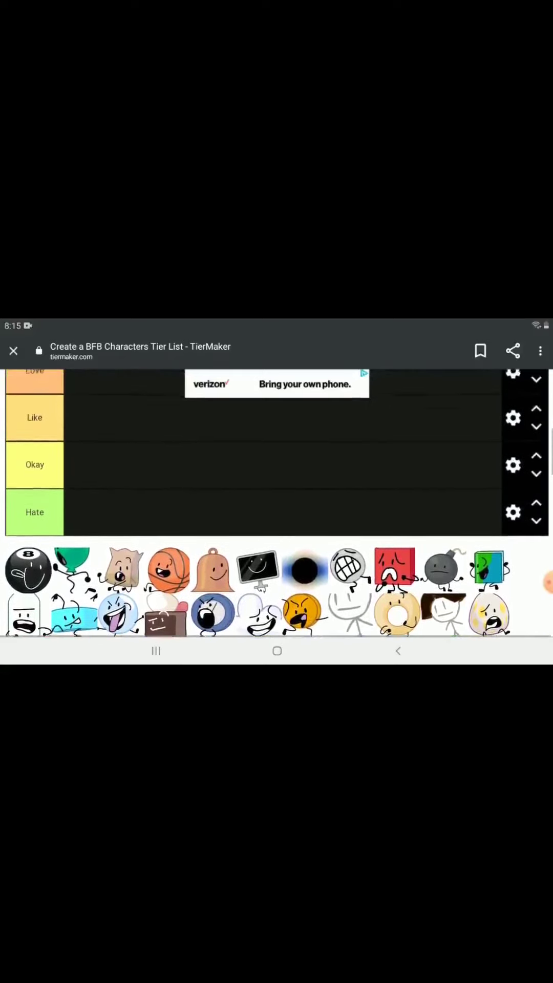
left_click_drag(489, 606, 114, 382)
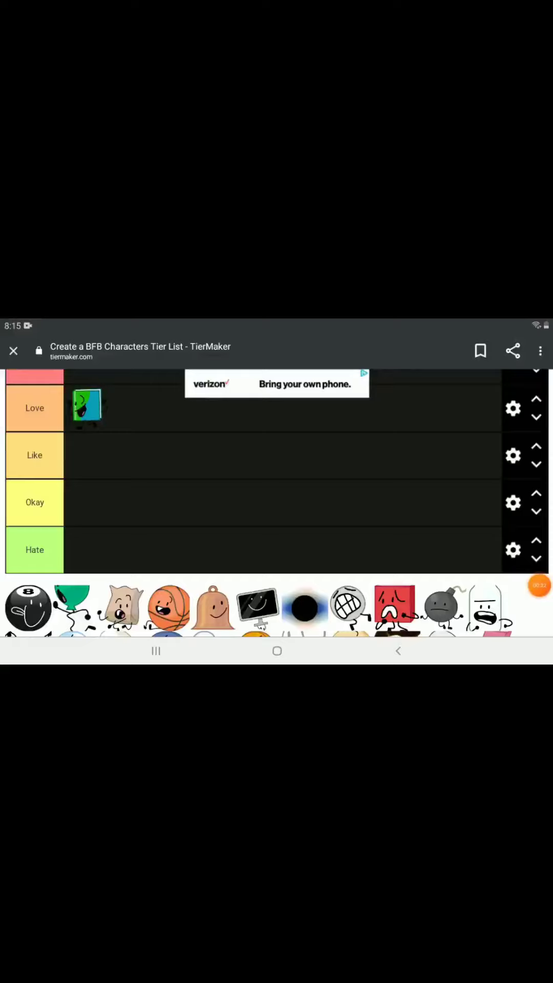
scroll(276, 500, "down", 4)
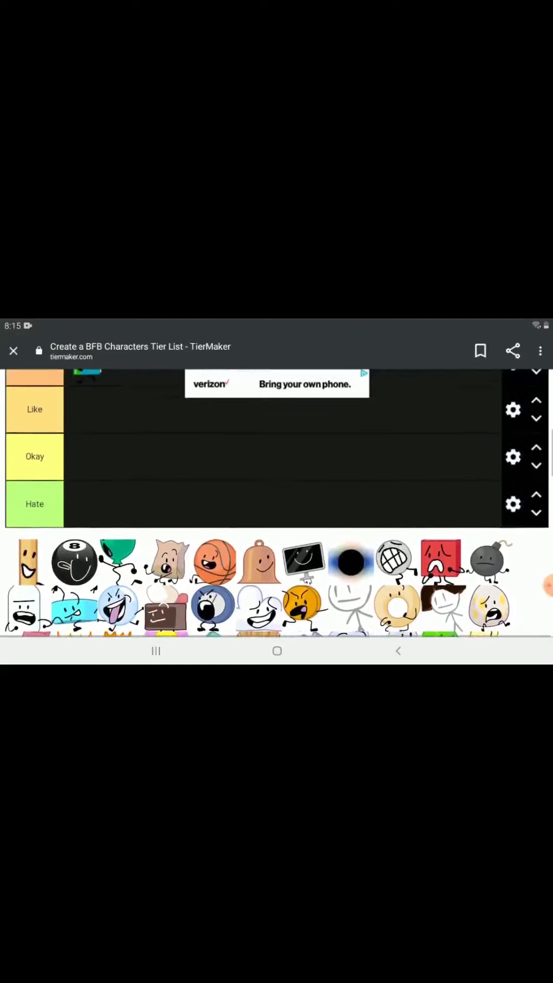
scroll(276, 499, "up", 3)
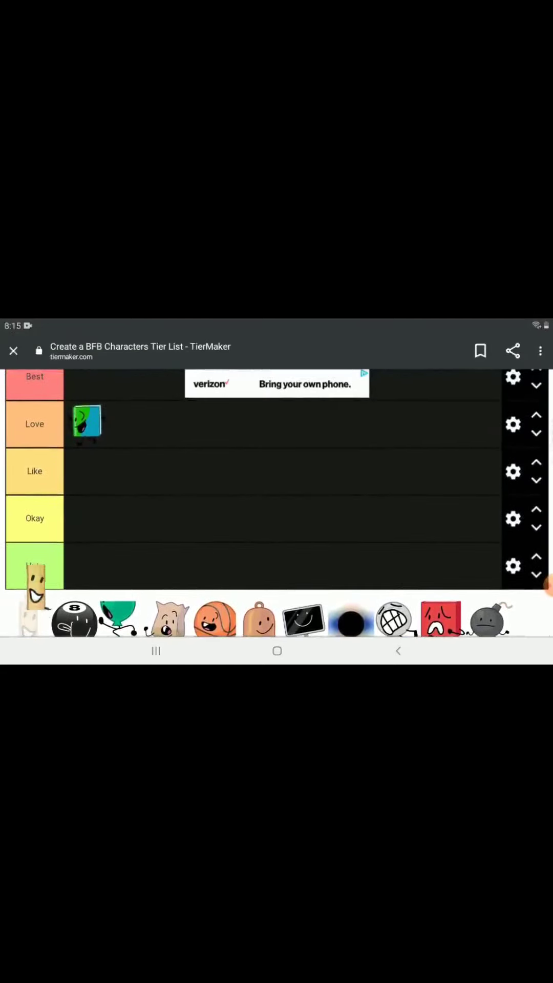
left_click_drag(34, 583, 81, 380)
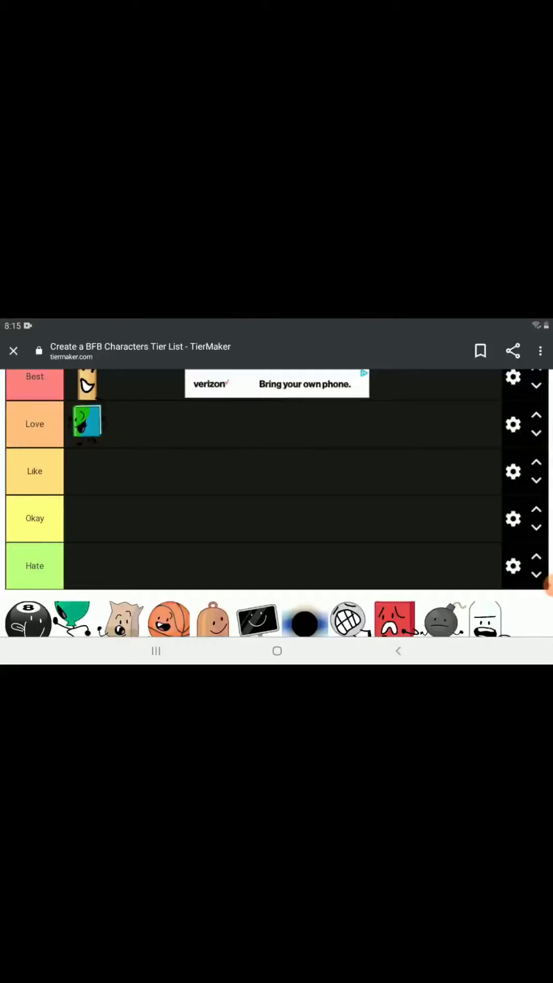
scroll(277, 500, "up", 2)
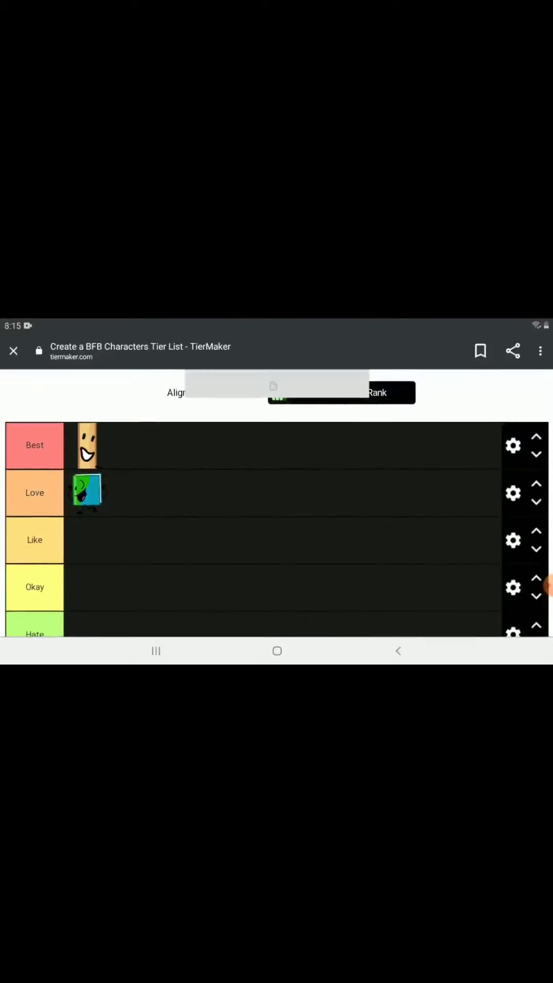
scroll(277, 499, "down", 5)
mouse_move(345, 502)
left_mouse_down()
mouse_move(324, 395)
mouse_move(84, 348)
left_mouse_up()
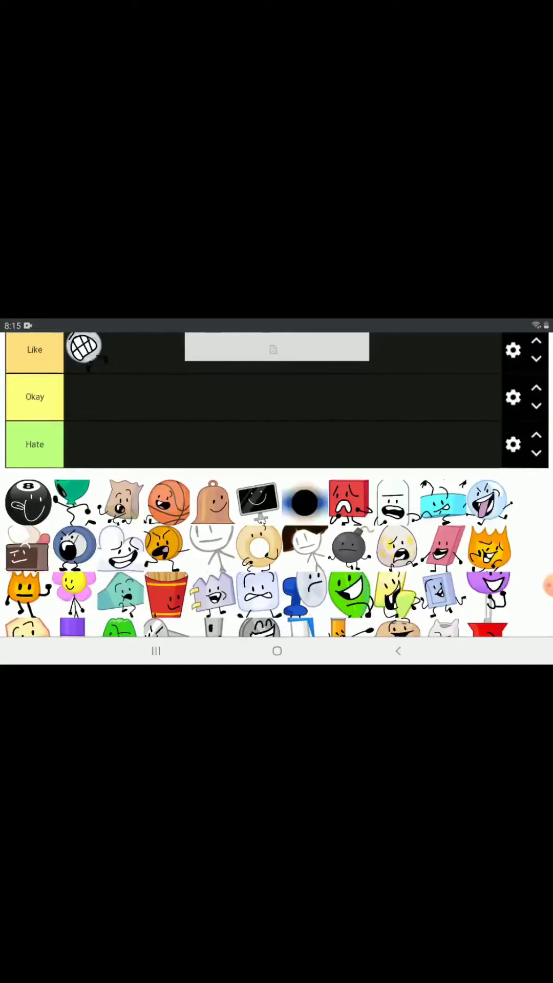
scroll(277, 499, "up", 3)
scroll(277, 484, "down", 1)
left_click_drag(82, 449, 81, 495)
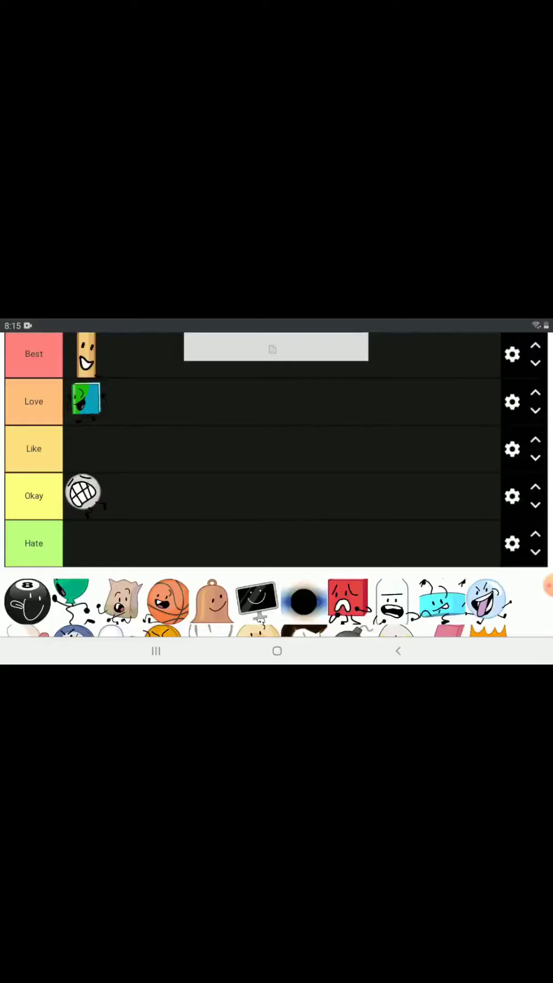
scroll(276, 484, "down", 2)
scroll(276, 484, "down", 2)
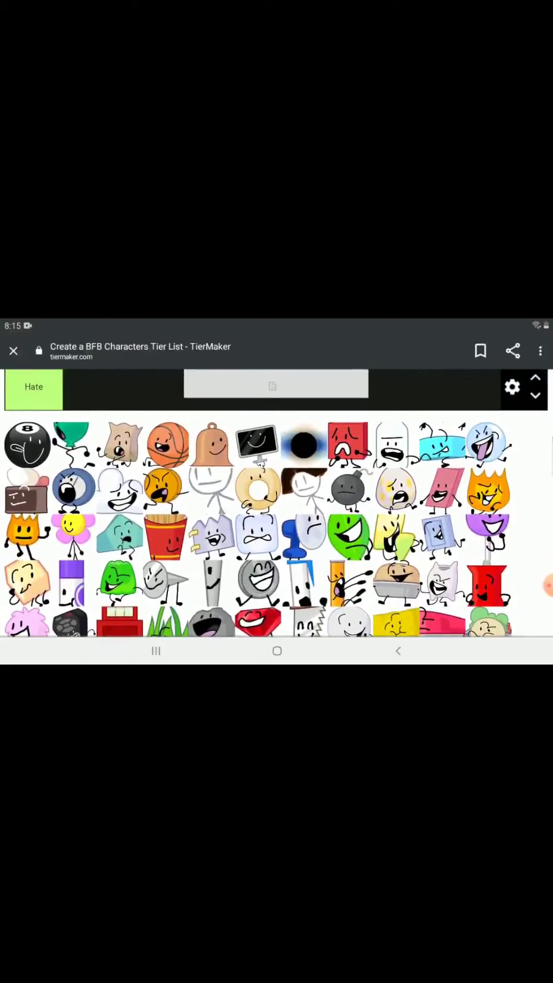
left_click_drag(336, 584, 14, 446)
scroll(276, 499, "up", 3)
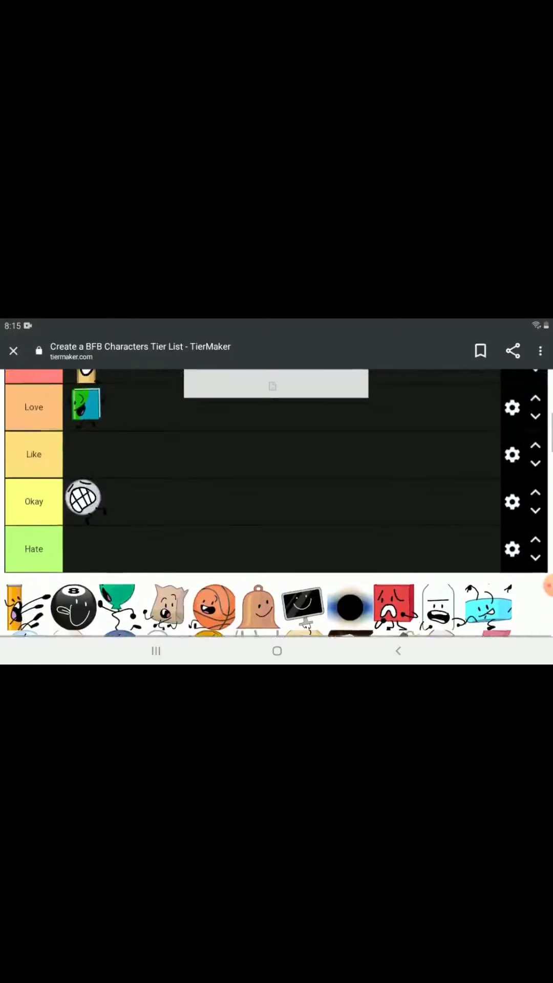
scroll(277, 499, "up", 2)
scroll(277, 499, "down", 1)
scroll(277, 483, "down", 1)
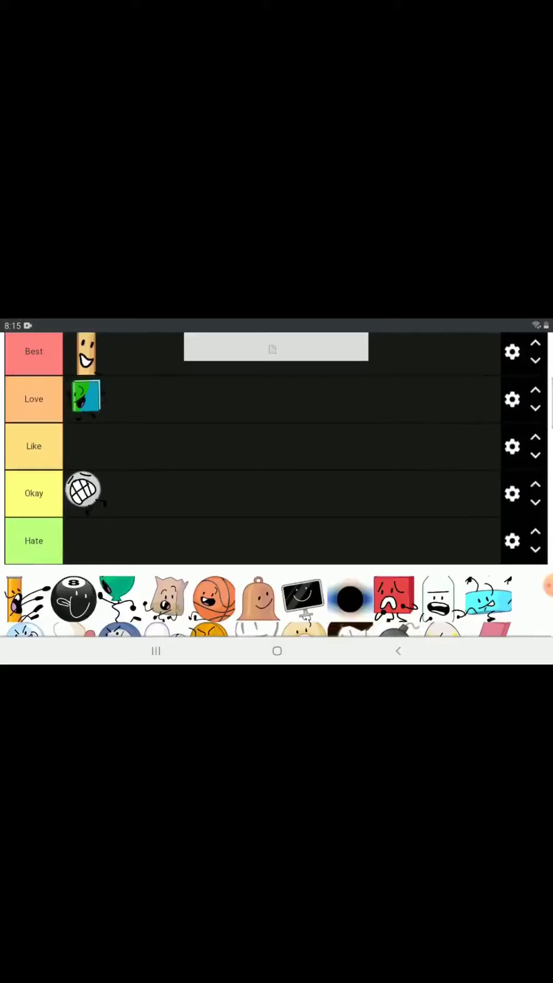
left_click_drag(14, 591, 58, 526)
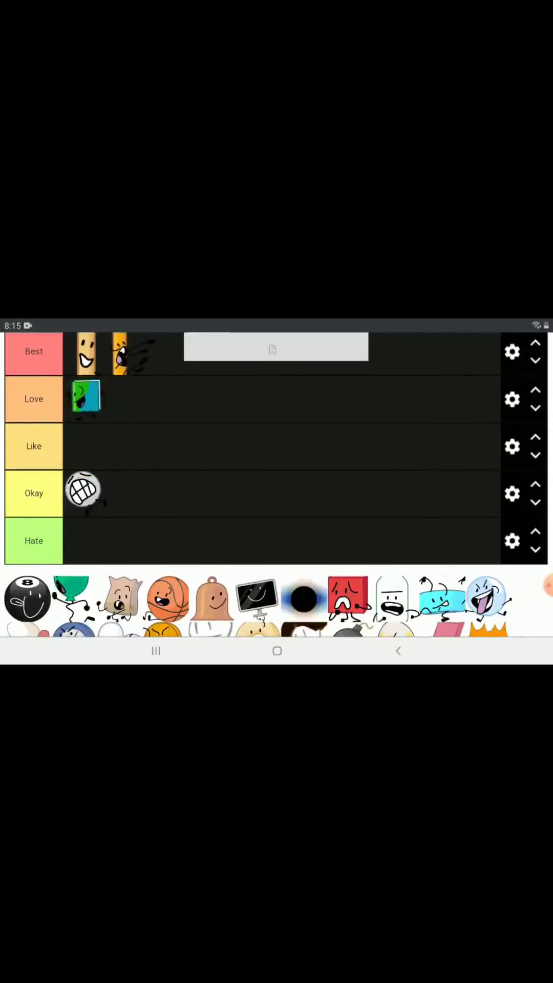
scroll(277, 484, "up", 2)
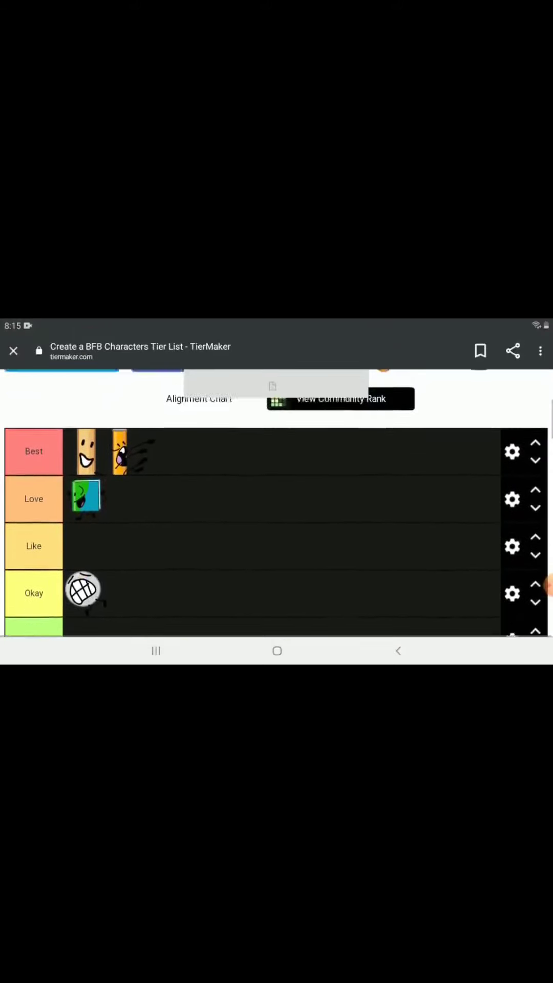
scroll(276, 484, "down", 3)
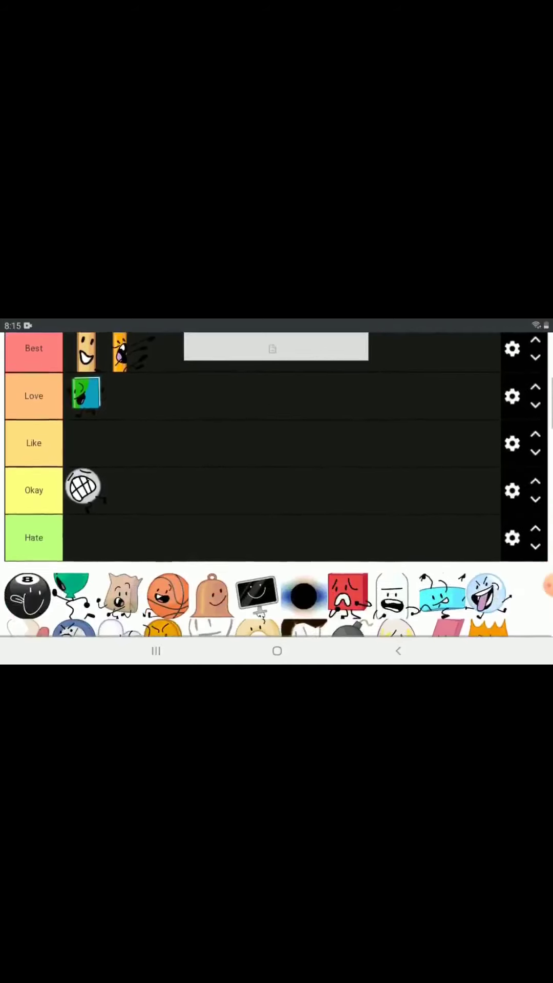
scroll(276, 484, "down", 1)
scroll(277, 484, "down", 2)
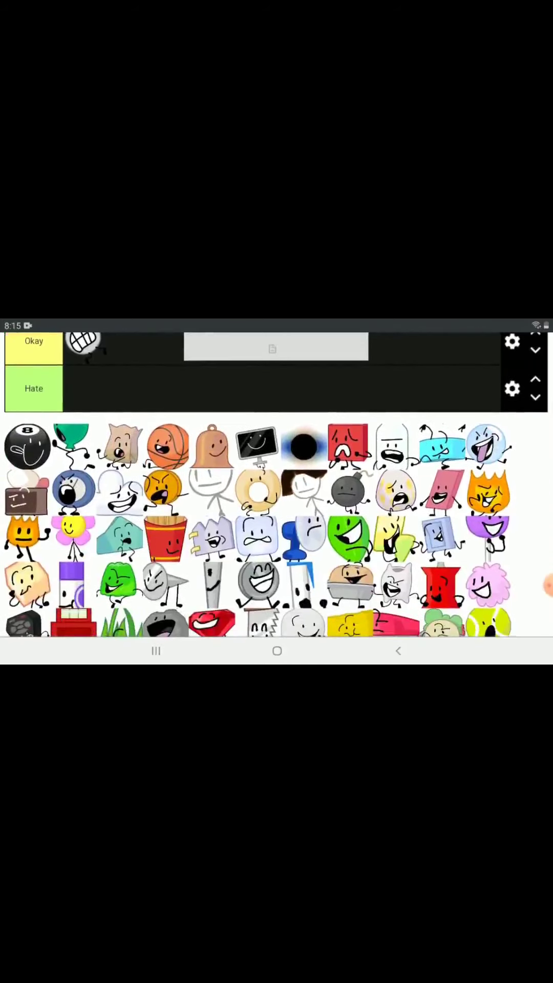
scroll(277, 483, "down", 3)
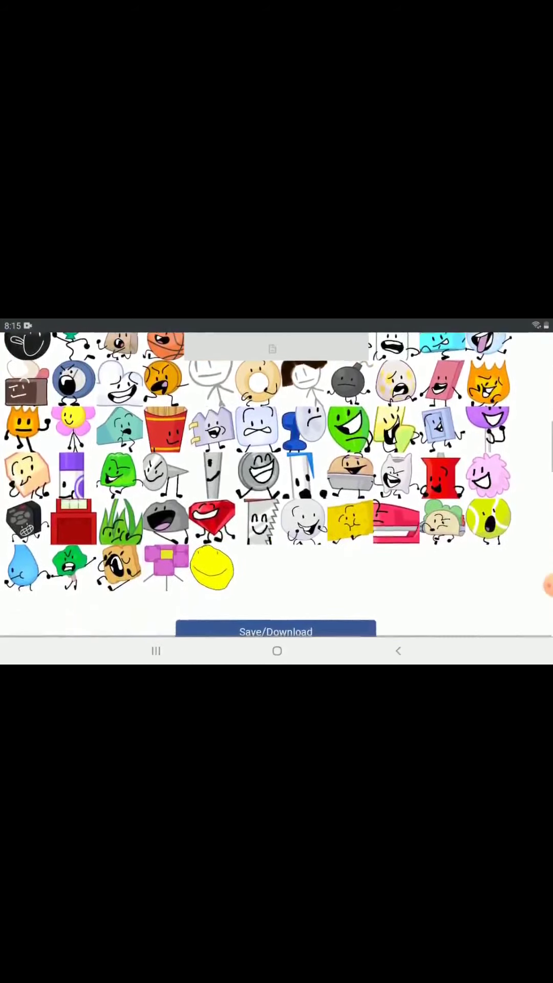
left_click_drag(487, 418, 441, 377)
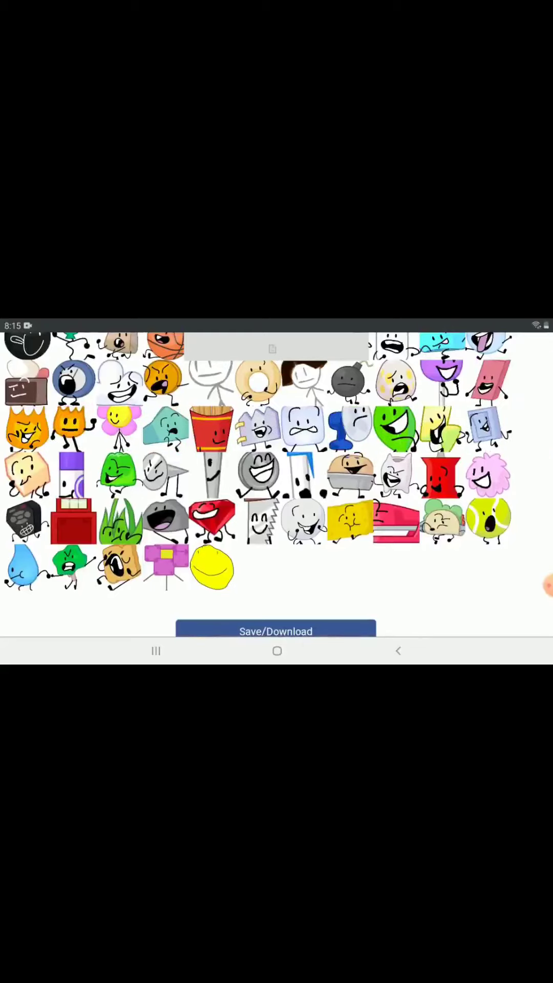
scroll(276, 484, "up", 2)
scroll(277, 484, "up", 1)
scroll(277, 483, "up", 1)
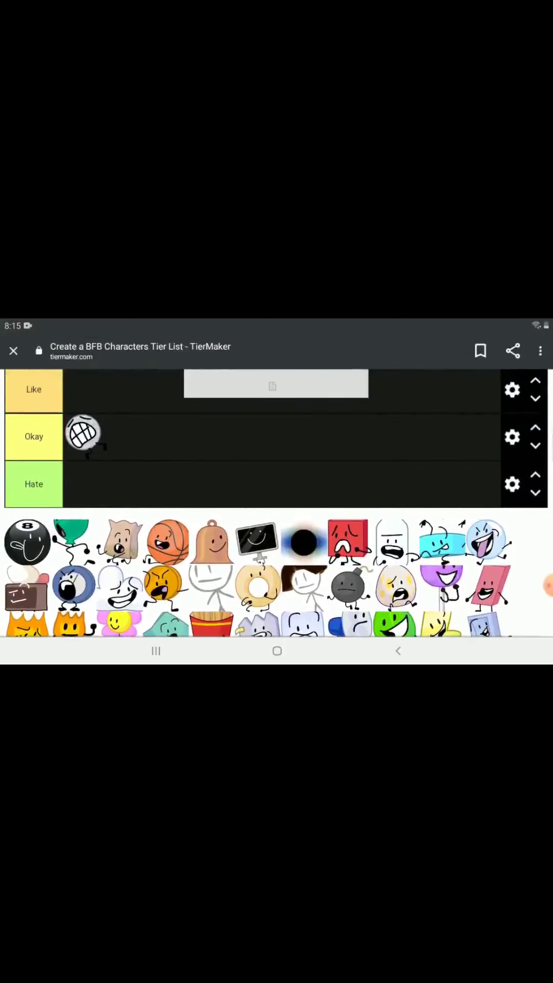
Step: Put the lollipop and blue round character in Okay, and the bell, cake, bubble and teal in Like
left_click_drag(441, 580, 132, 437)
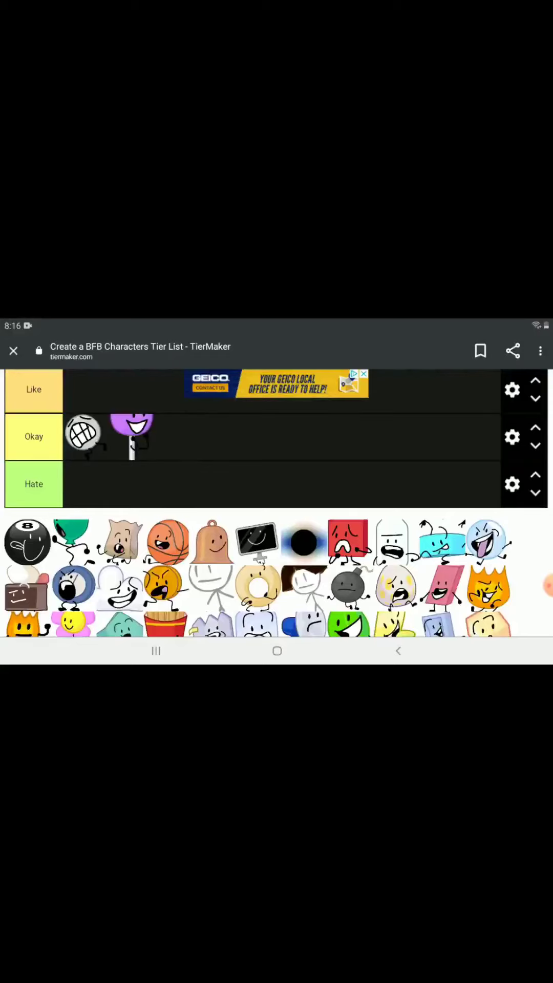
left_click_drag(213, 541, 86, 389)
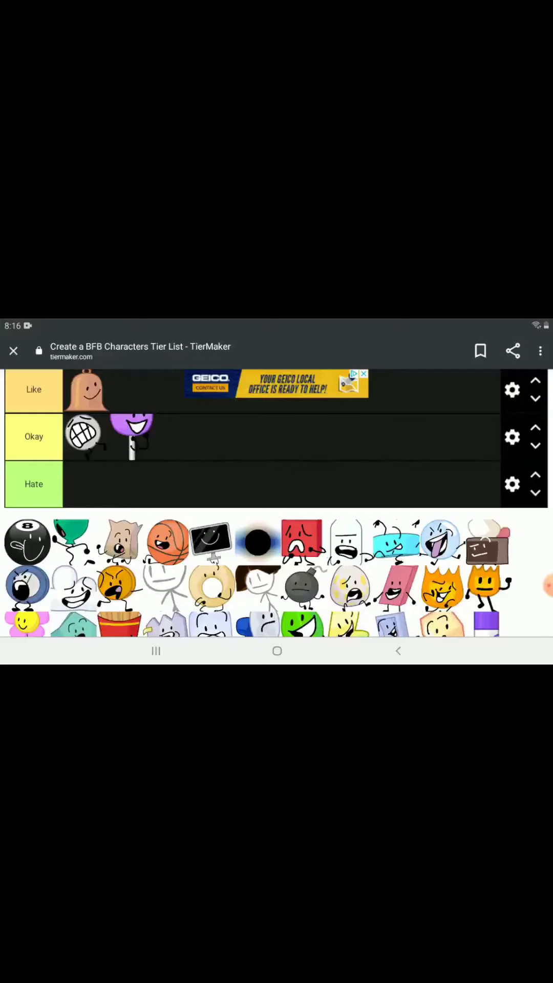
left_click_drag(27, 585, 178, 436)
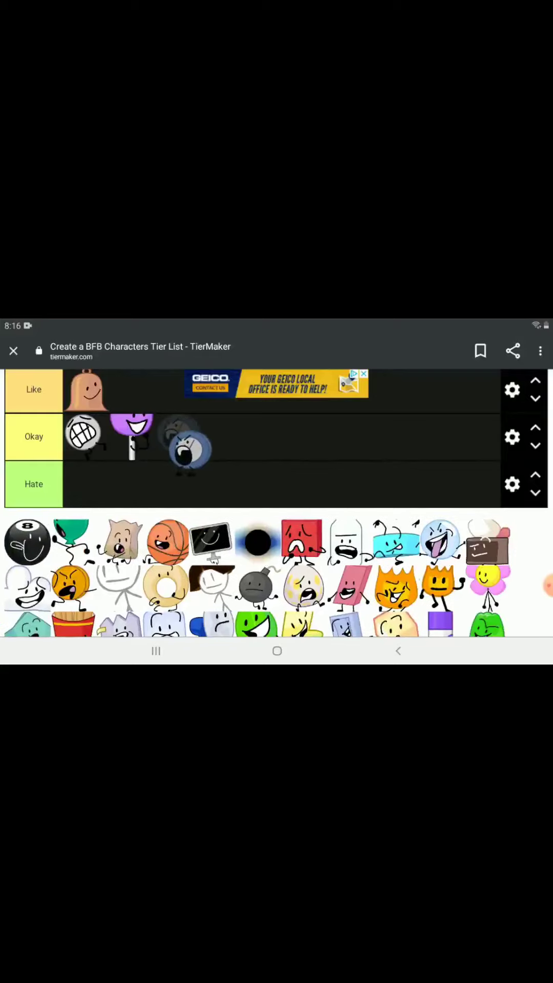
left_click_drag(486, 540, 132, 389)
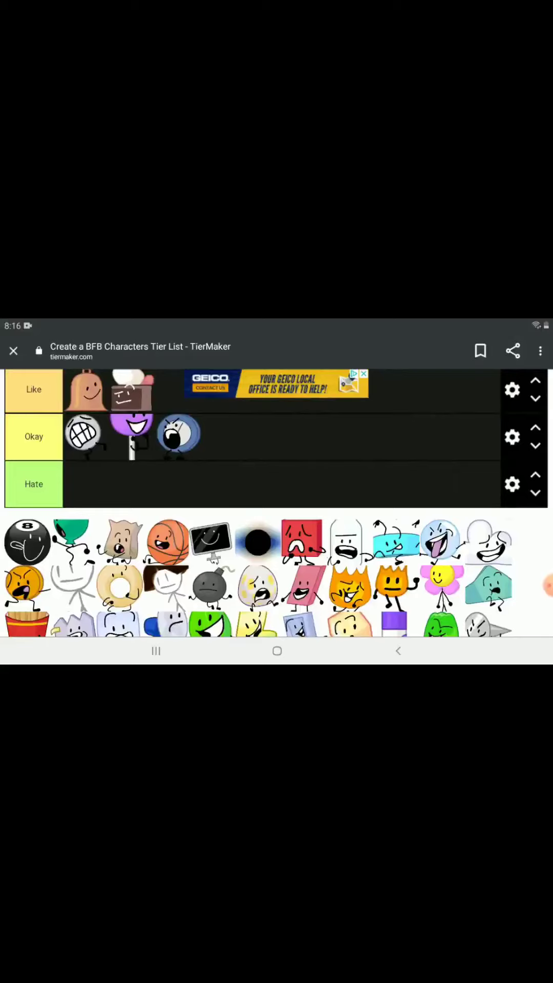
mouse_move(440, 541)
left_mouse_down()
mouse_move(454, 428)
mouse_move(467, 388)
left_mouse_up()
left_click_drag(443, 587, 428, 395)
scroll(277, 500, "up", 2)
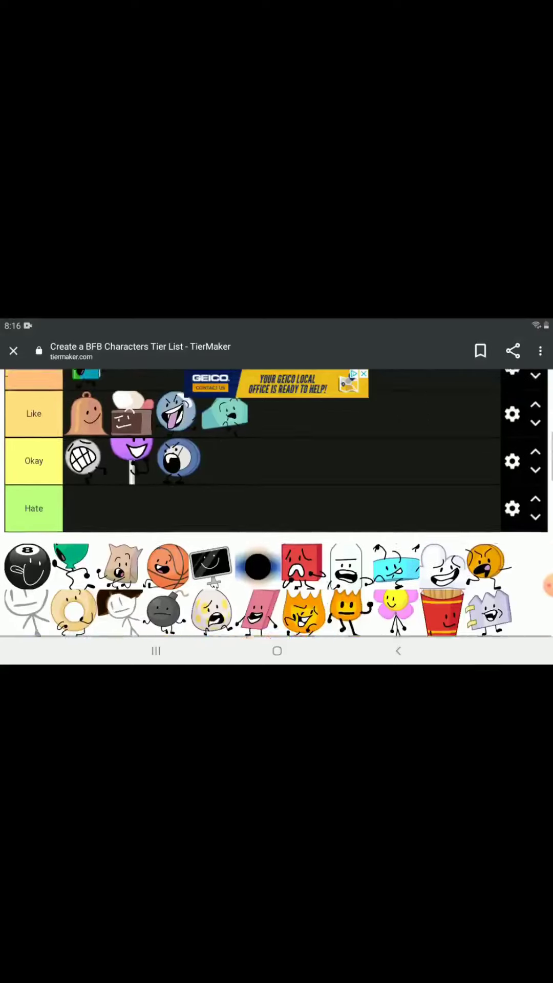
scroll(277, 499, "down", 3)
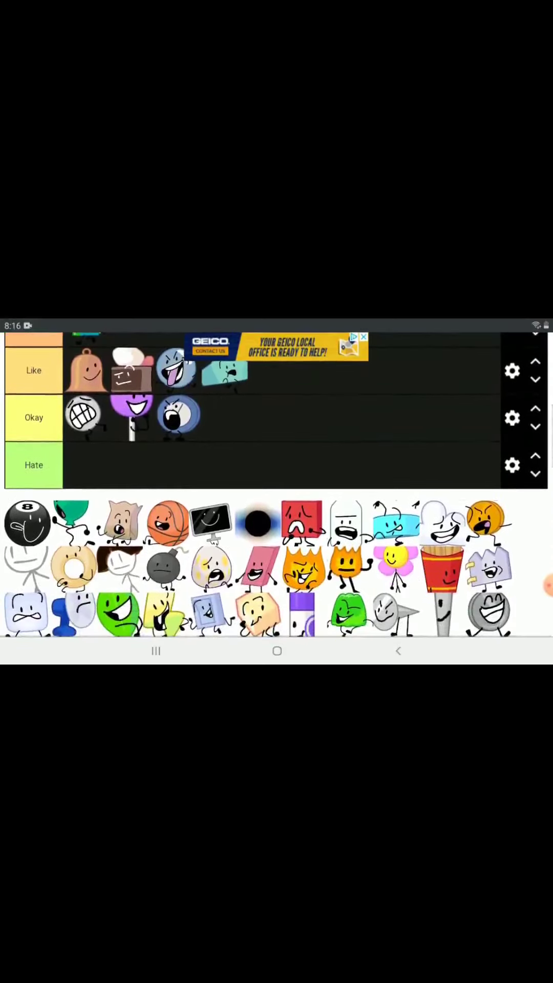
scroll(276, 483, "up", 3)
Step: Rank the black hole and ice cube in Love, the paper bag in Best, and the coin in Okay
mouse_move(258, 618)
left_mouse_down()
mouse_move(226, 512)
mouse_move(133, 420)
left_mouse_up()
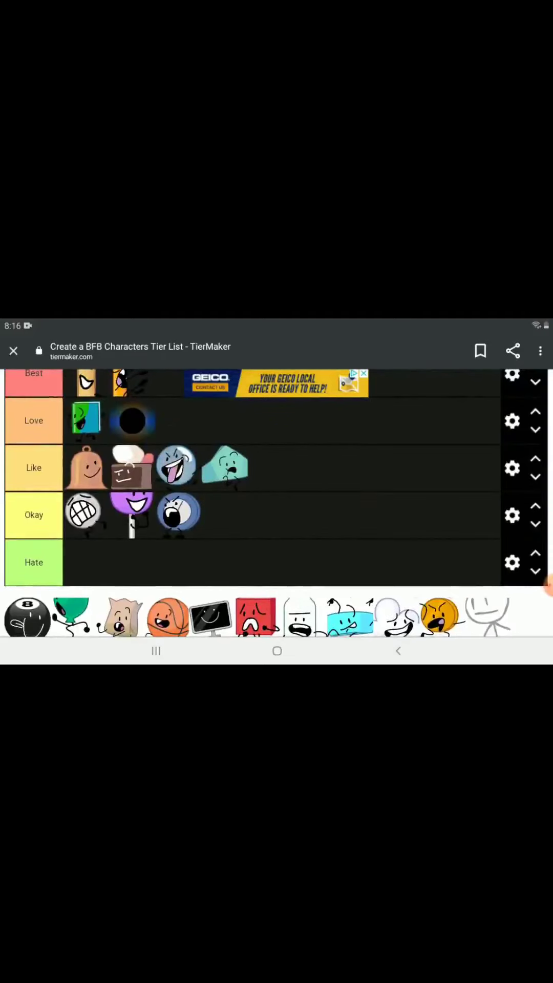
scroll(276, 485, "down", 3)
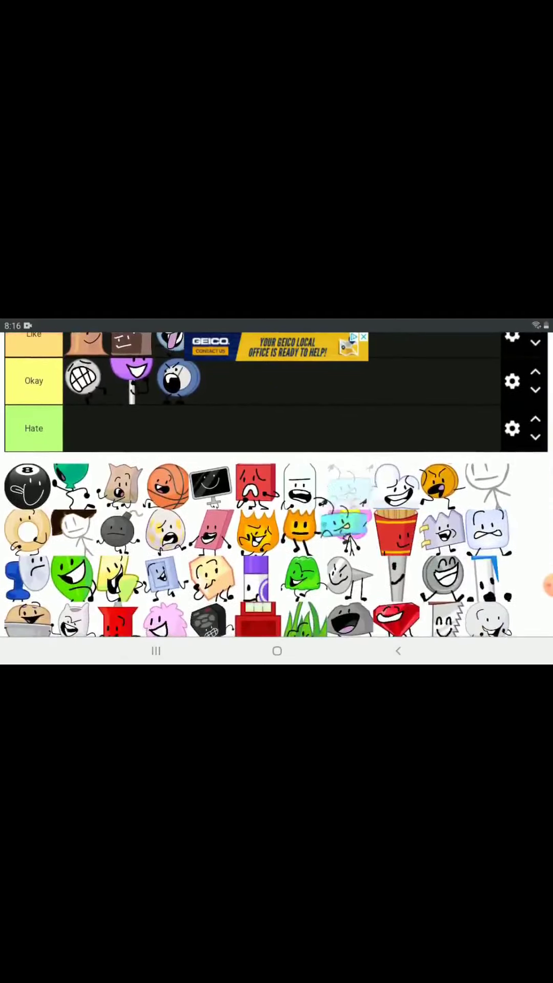
mouse_move(211, 484)
left_mouse_down()
mouse_move(216, 472)
mouse_move(210, 484)
mouse_move(84, 426)
left_mouse_up()
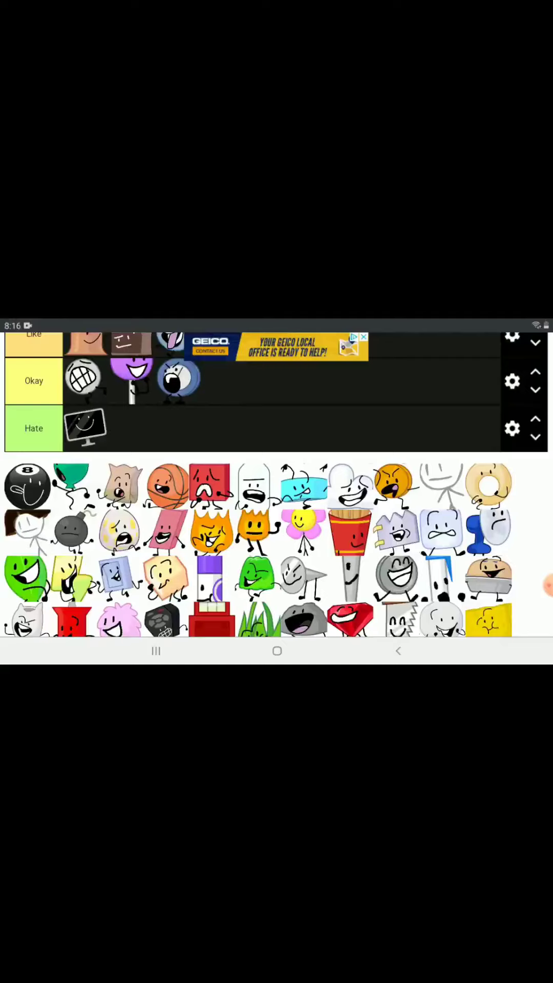
scroll(277, 483, "up", 2)
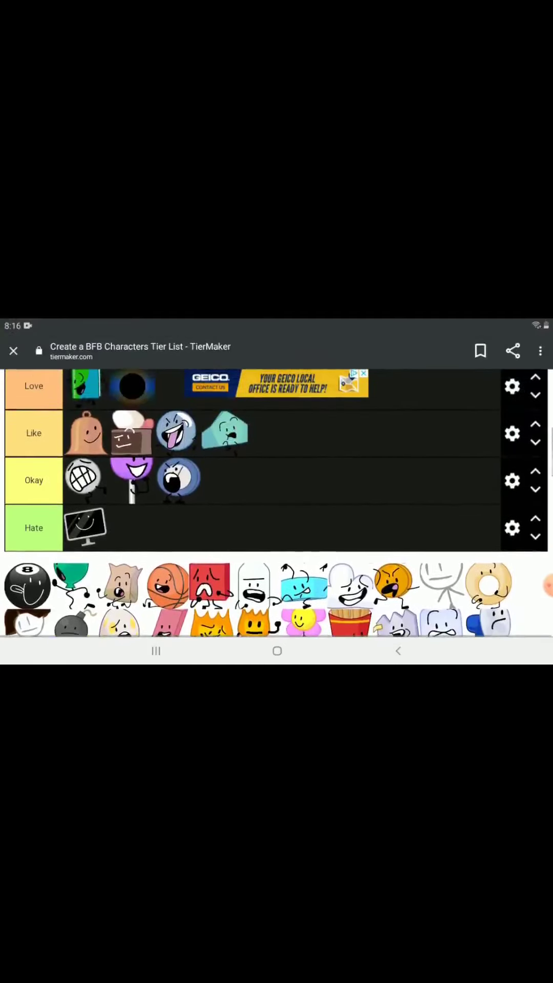
left_click_drag(426, 583, 172, 384)
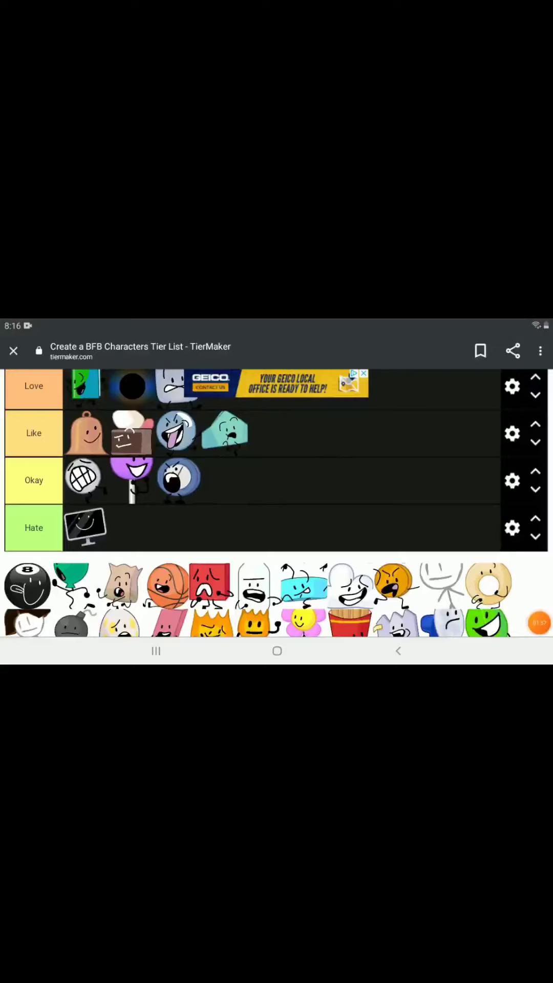
scroll(277, 499, "up", 3)
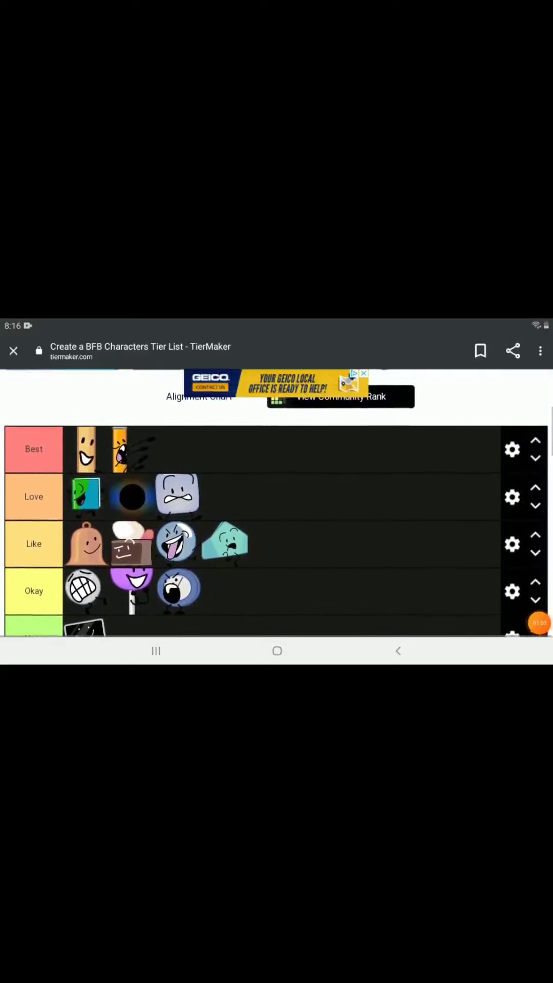
scroll(277, 499, "down", 3)
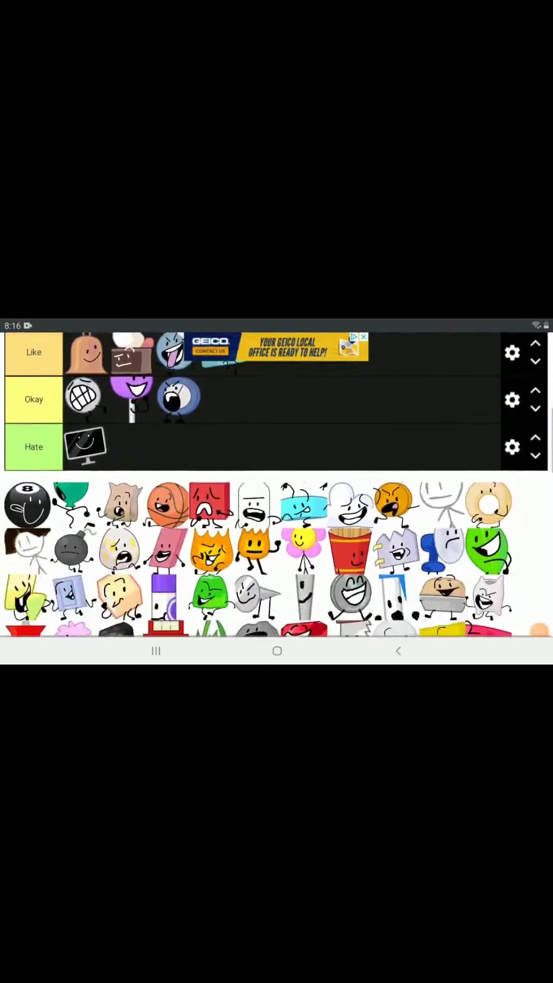
scroll(276, 499, "up", 2)
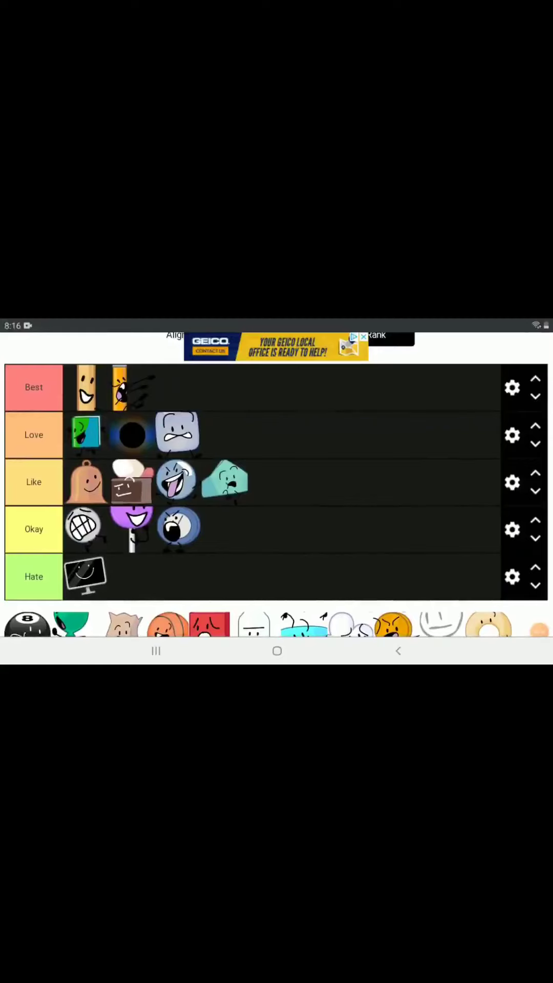
left_click_drag(123, 626, 131, 383)
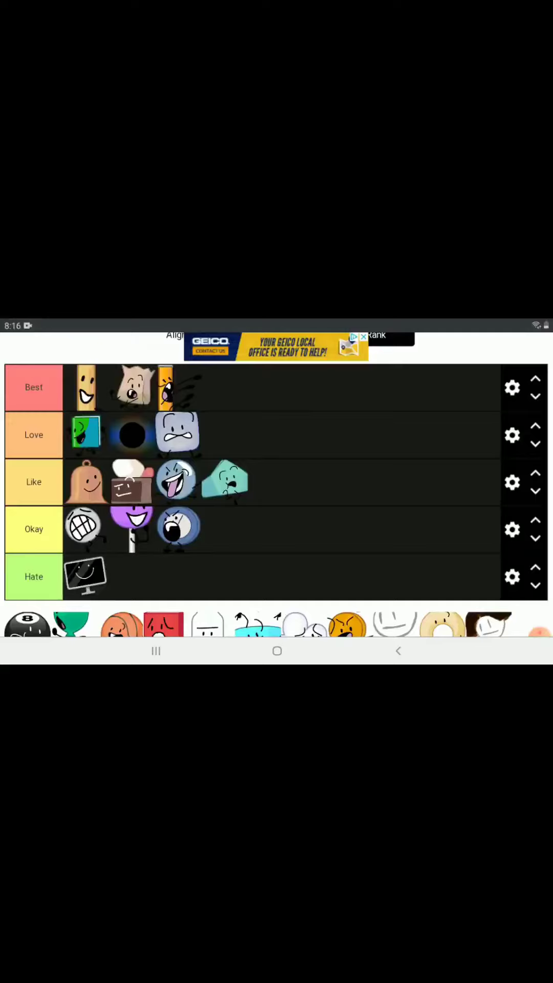
scroll(277, 484, "down", 5)
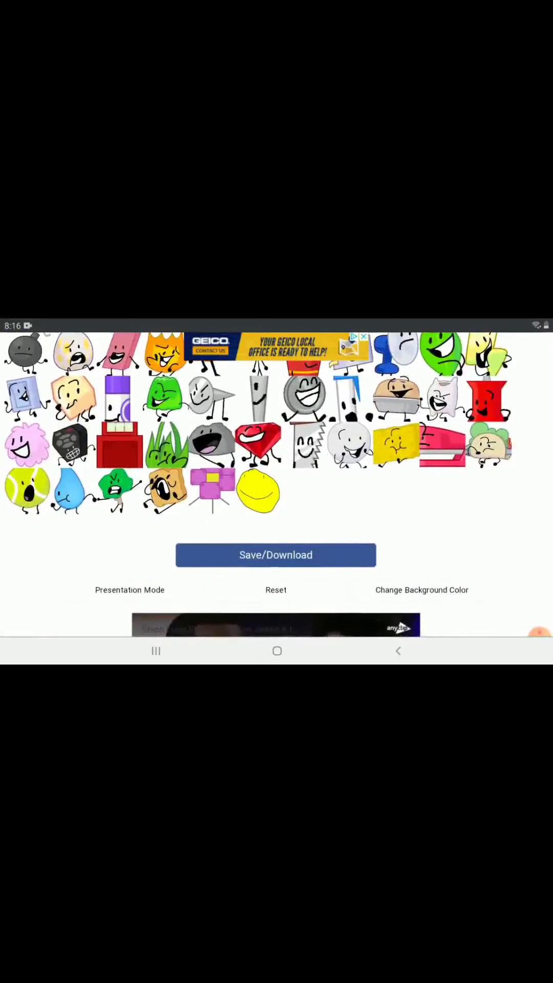
scroll(277, 484, "up", 5)
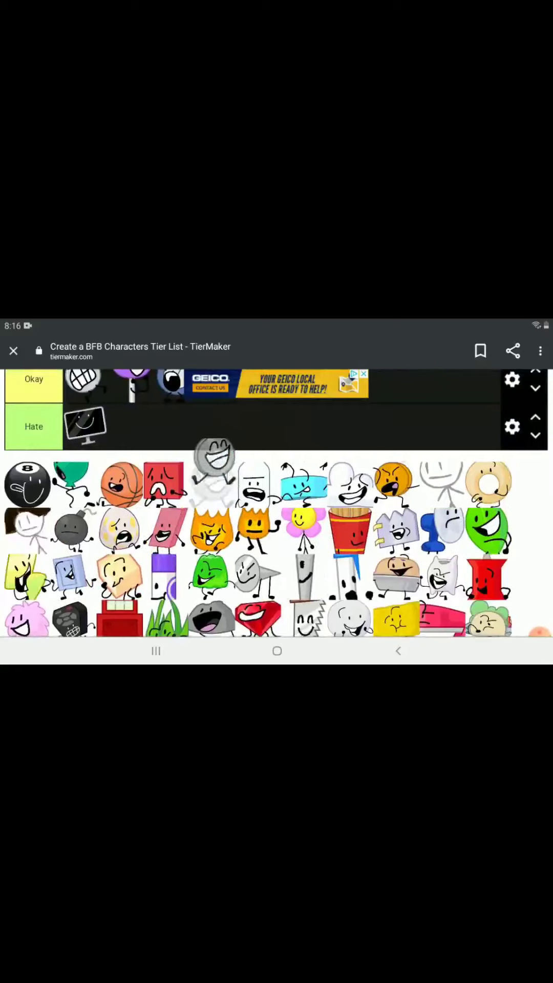
left_click_drag(215, 459, 208, 381)
scroll(277, 499, "up", 2)
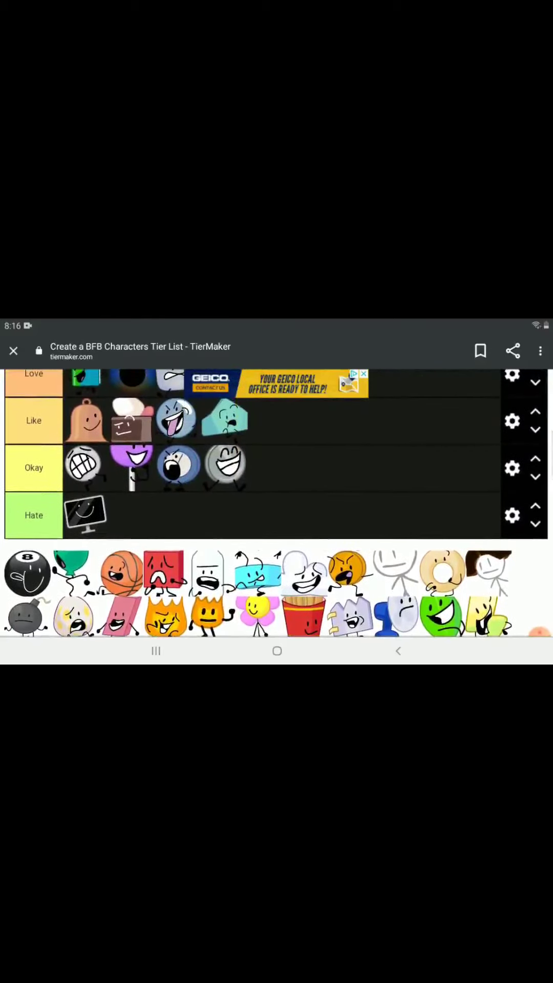
scroll(276, 483, "down", 2)
scroll(277, 484, "up", 2)
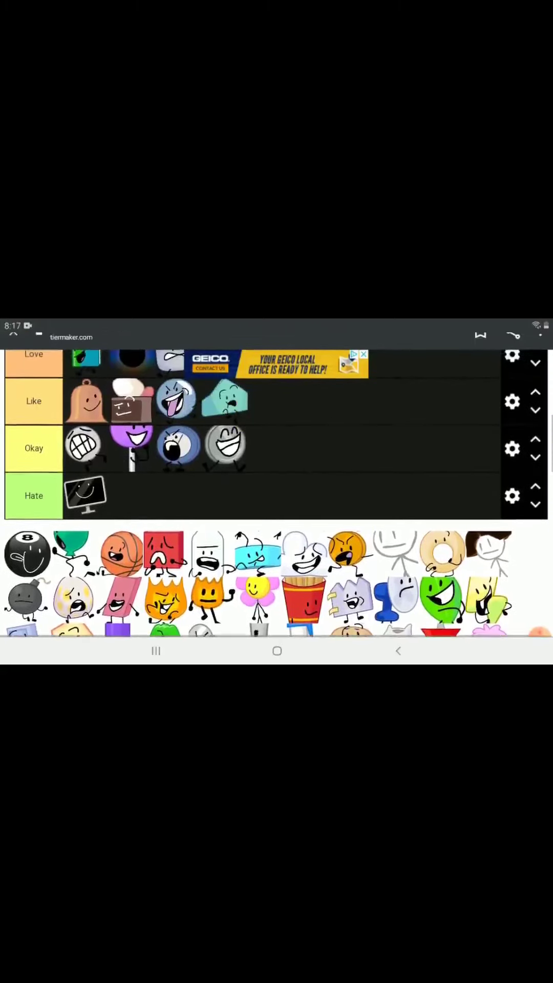
Step: Move the green leaf up to Best, pull the donut out of Hate, and put the flower and nail in Hate
left_click_drag(441, 614, 223, 357)
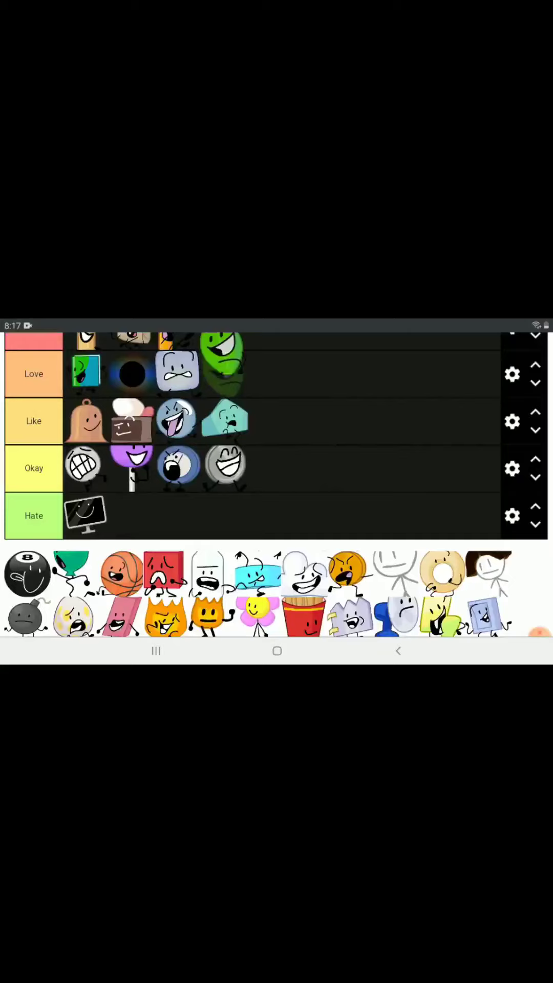
scroll(277, 485, "up", 2)
left_click_drag(224, 458, 223, 409)
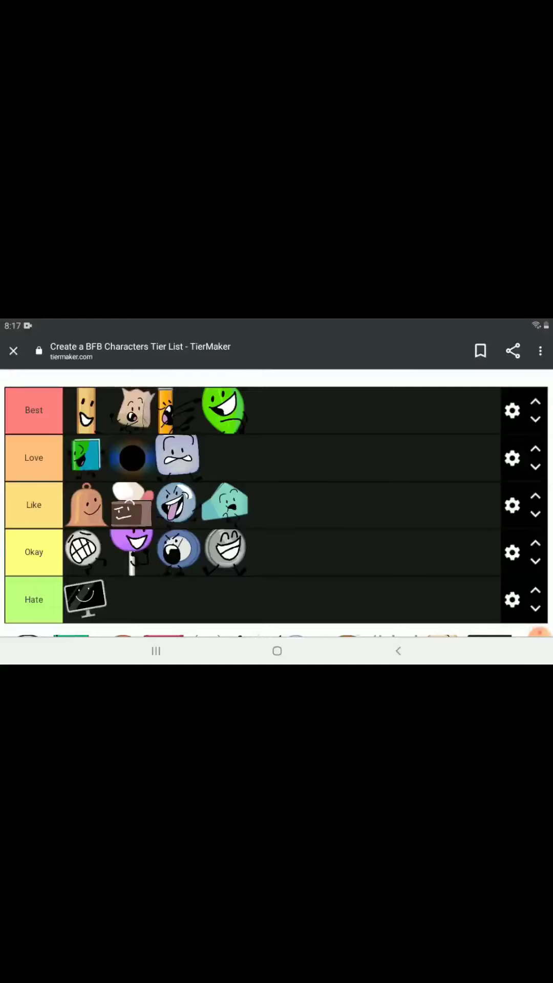
scroll(276, 483, "down", 5)
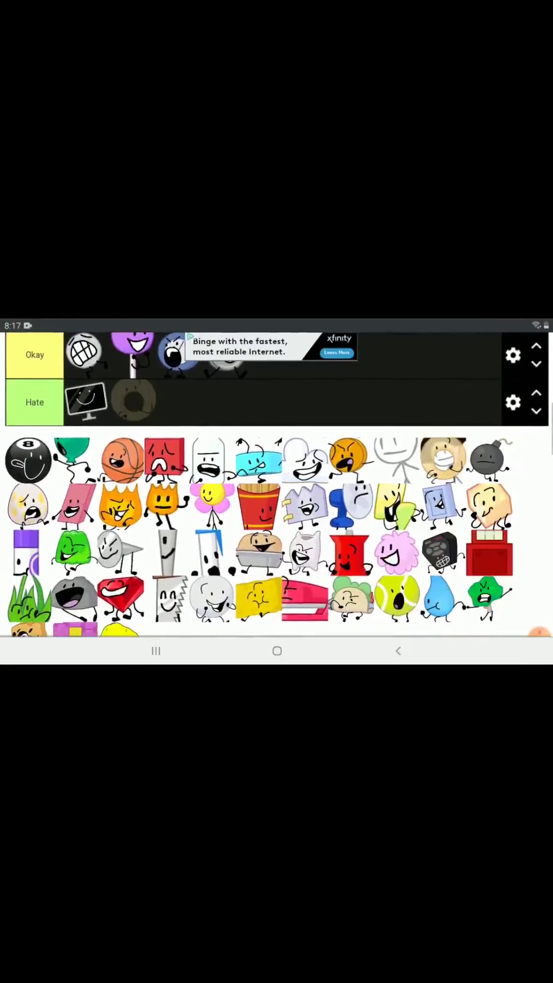
left_click_drag(134, 400, 352, 506)
mouse_move(211, 499)
left_mouse_down()
mouse_move(200, 453)
mouse_move(132, 400)
left_mouse_up()
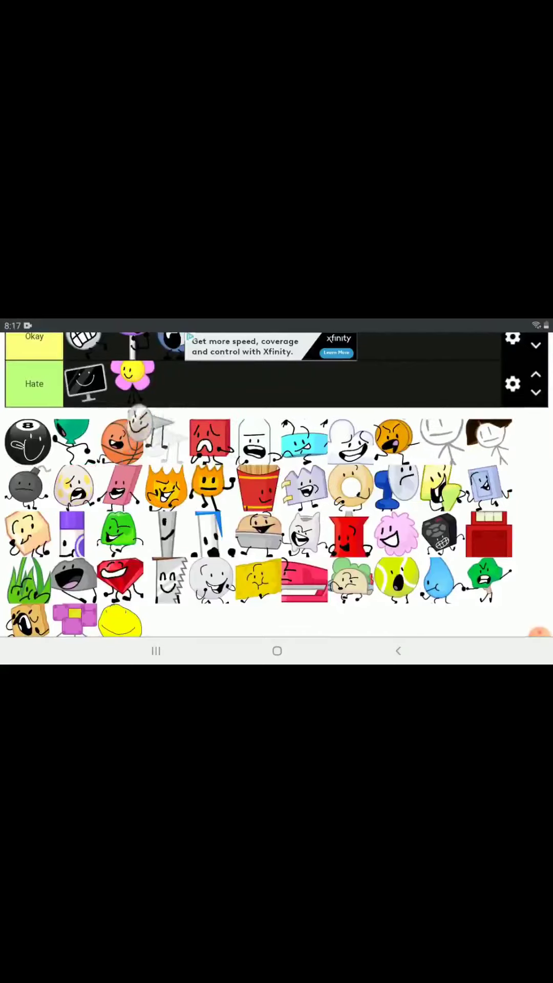
left_click_drag(119, 534, 173, 385)
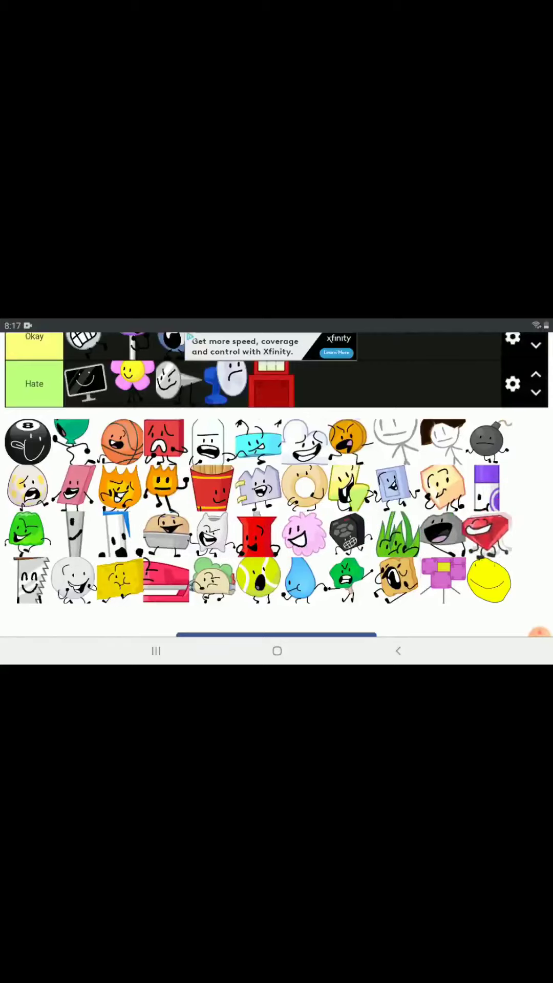
scroll(277, 499, "up", 1)
scroll(276, 500, "up", 1)
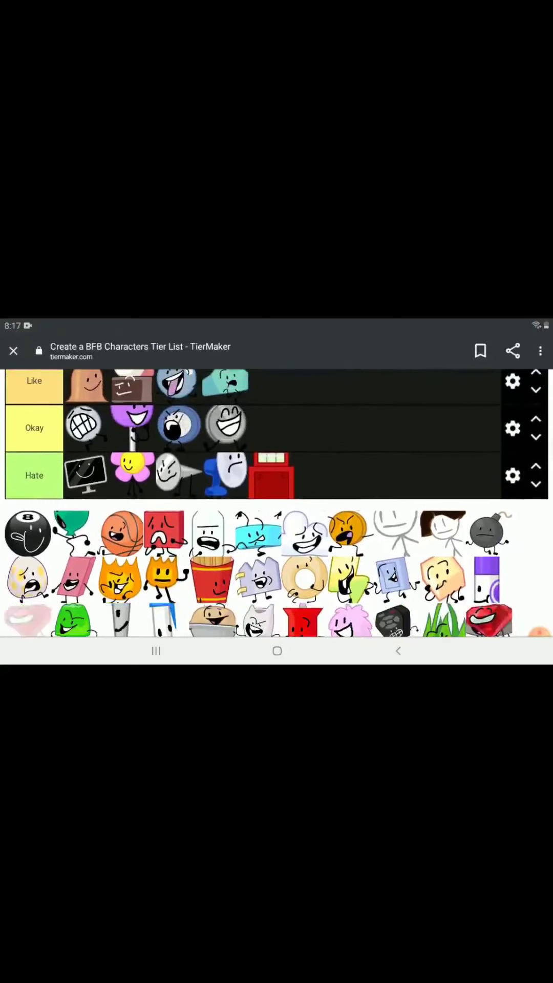
Step: Add the ruby, Firey, Firey Jr and stick figure to Okay, plus one character each to Hate and Like
mouse_move(488, 622)
left_mouse_down()
mouse_move(415, 495)
mouse_move(343, 436)
left_mouse_up()
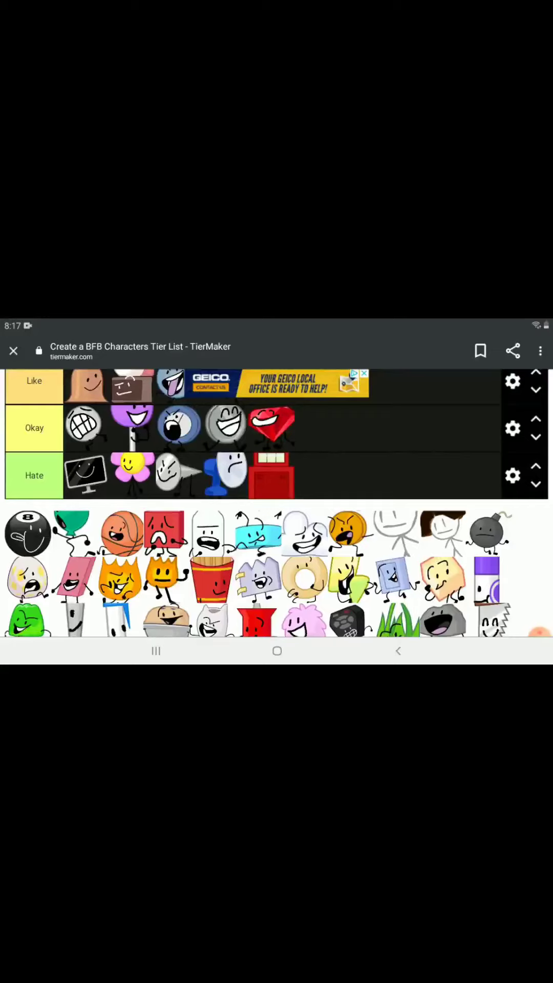
left_click_drag(119, 576, 314, 428)
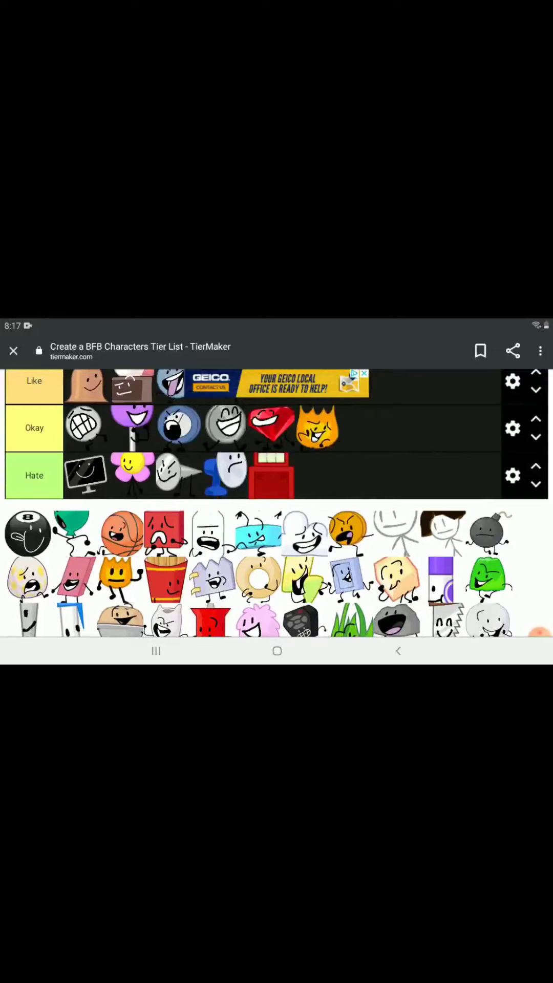
mouse_move(161, 576)
left_mouse_down()
mouse_move(339, 457)
mouse_move(359, 424)
left_mouse_up()
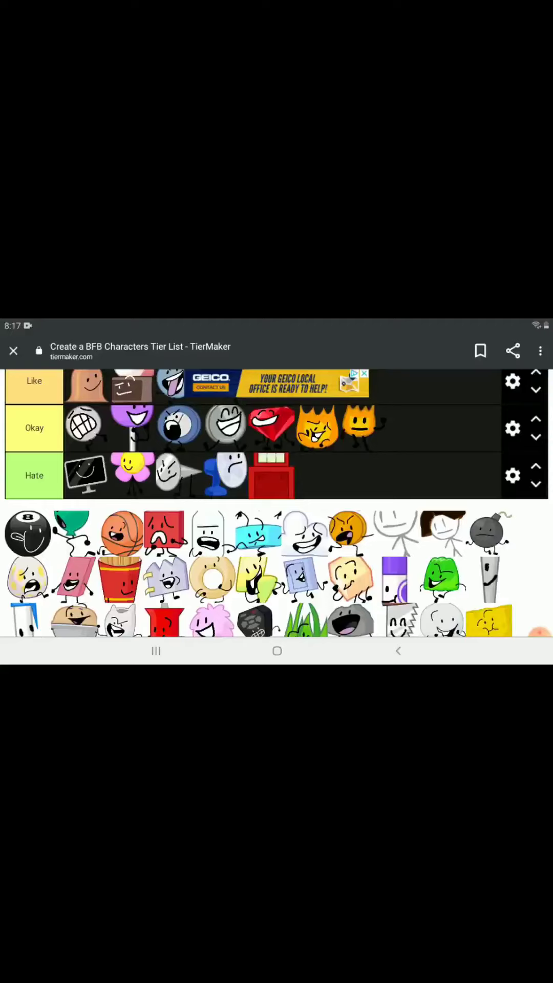
mouse_move(165, 576)
left_mouse_down()
mouse_move(263, 505)
mouse_move(329, 471)
mouse_move(317, 474)
left_mouse_up()
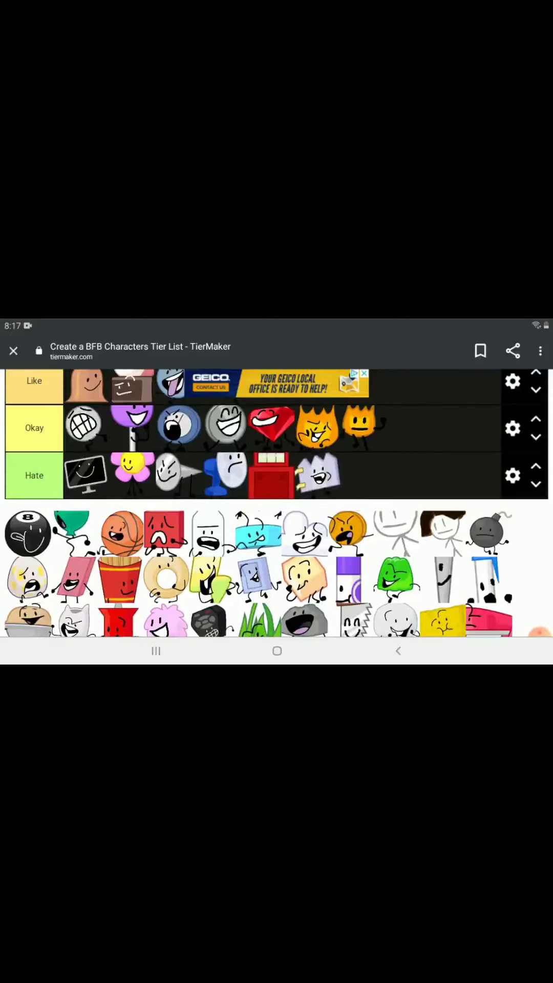
left_click_drag(396, 530, 407, 457)
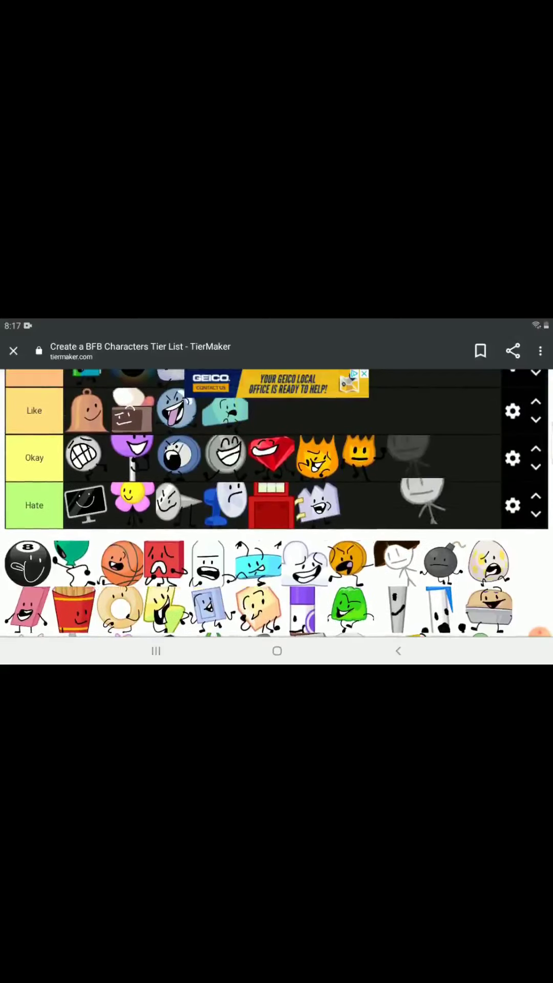
mouse_move(396, 561)
left_mouse_down()
mouse_move(453, 499)
mouse_move(449, 455)
mouse_move(273, 411)
left_mouse_up()
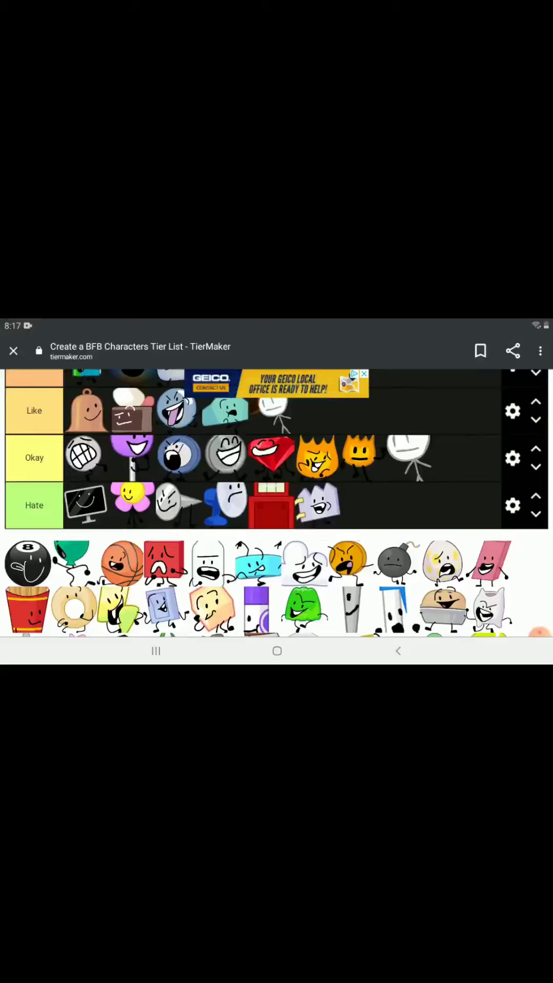
scroll(277, 460, "up", 2)
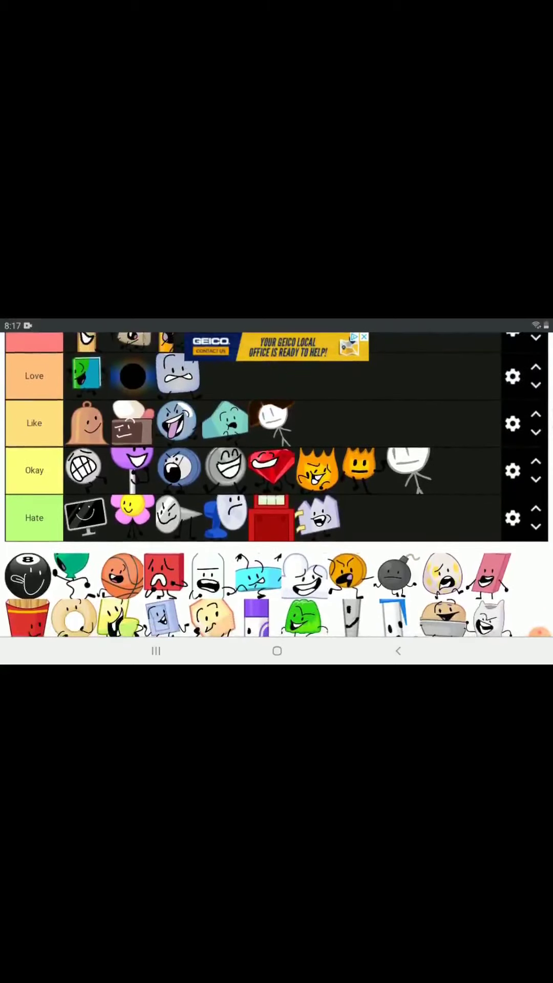
scroll(277, 461, "down", 1)
left_click_drag(72, 543, 465, 436)
Step: Add the red square, 8-ball, basketball and cyan ice character to the Okay tier
left_click_drag(118, 542, 412, 468)
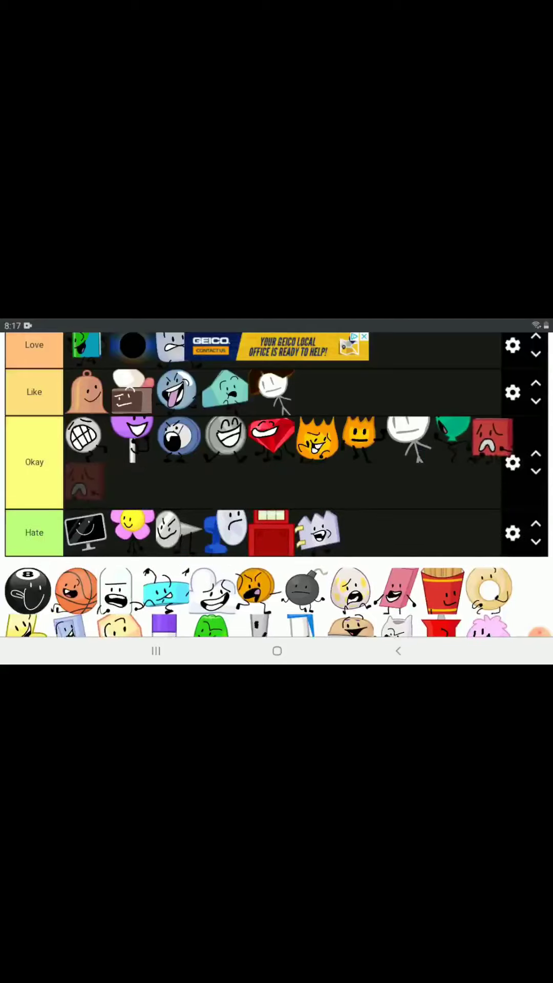
left_click_drag(28, 589, 206, 476)
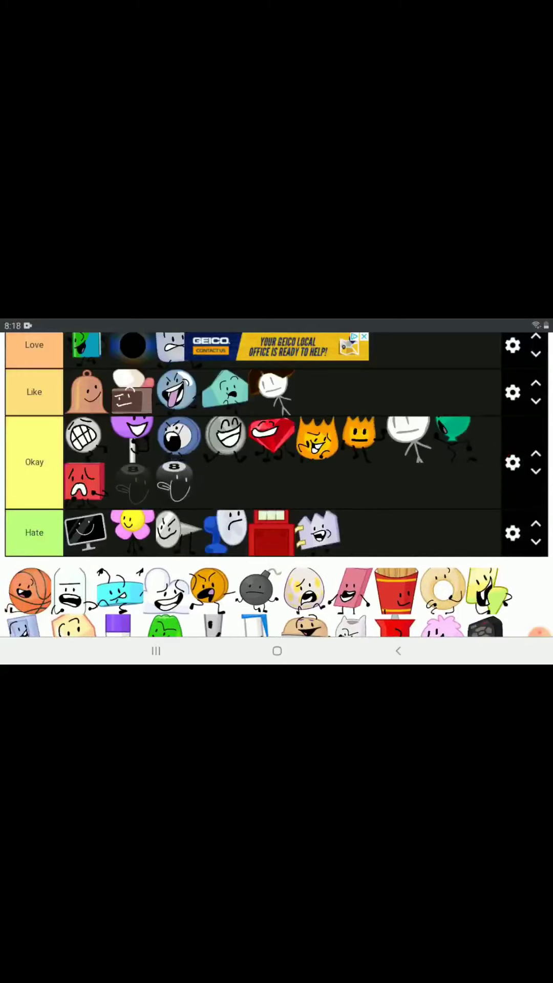
left_click_drag(30, 590, 182, 485)
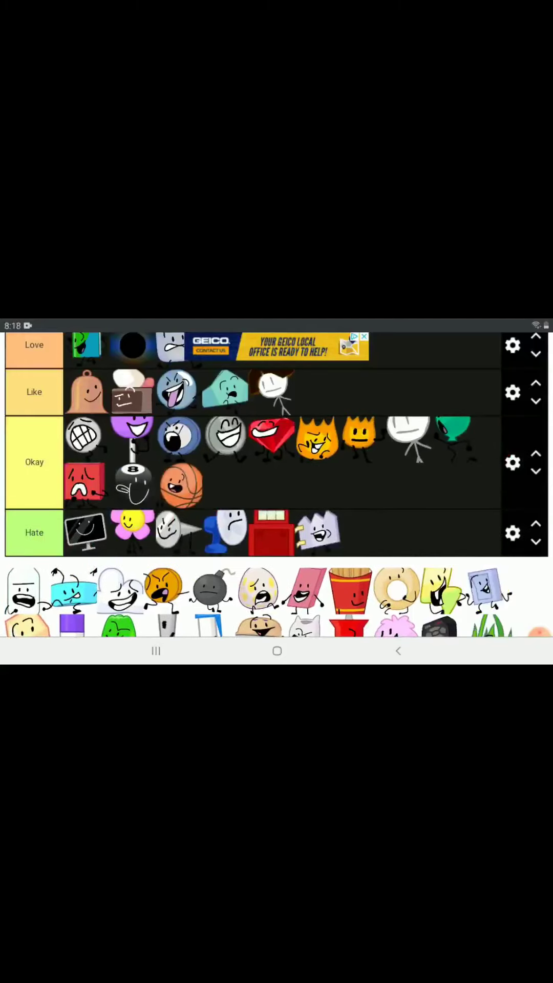
mouse_move(74, 590)
left_mouse_down()
mouse_move(239, 499)
mouse_move(246, 485)
left_mouse_up()
left_click_drag(23, 591, 267, 486)
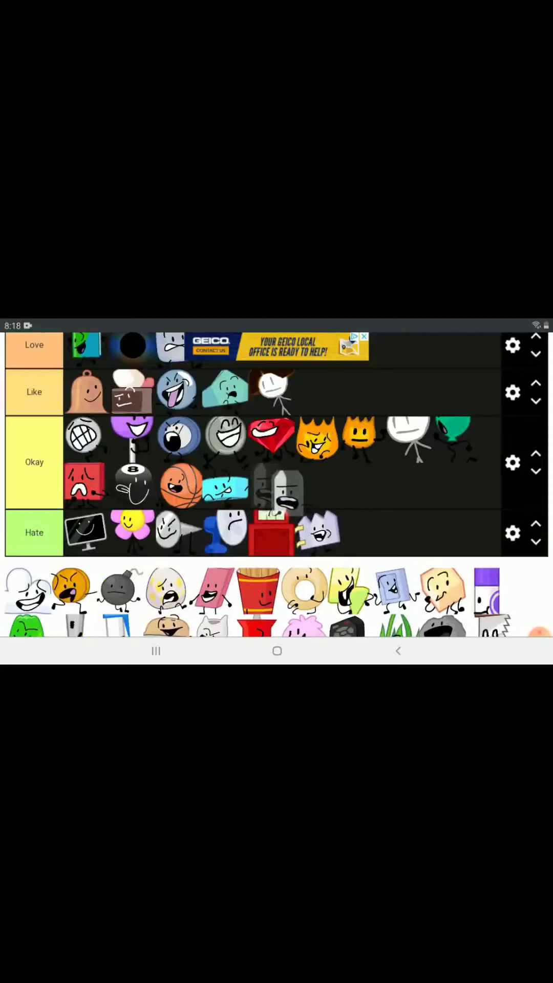
scroll(276, 484, "down", 2)
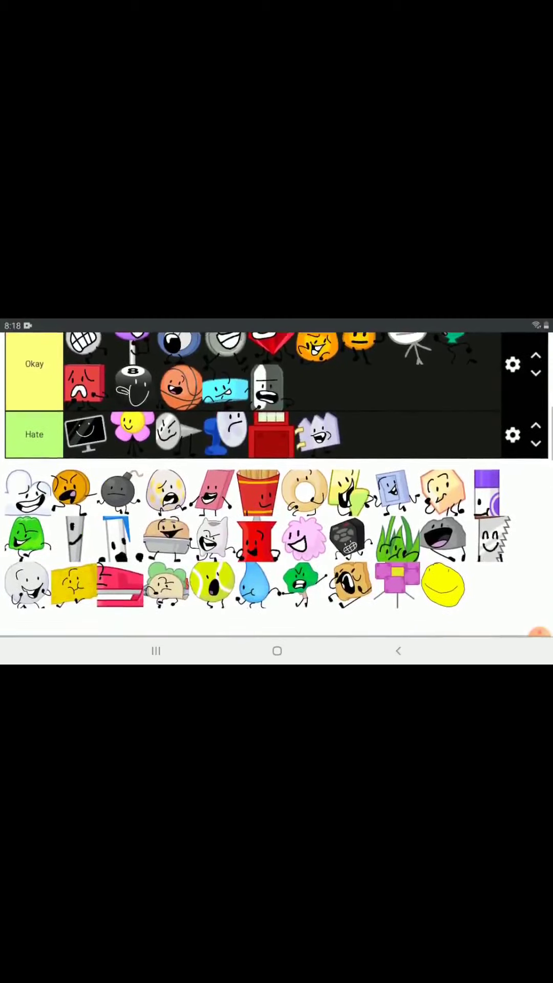
Step: Add the pink block, yellow sponge and green gelatin characters to the Hate tier
left_click_drag(396, 584, 364, 434)
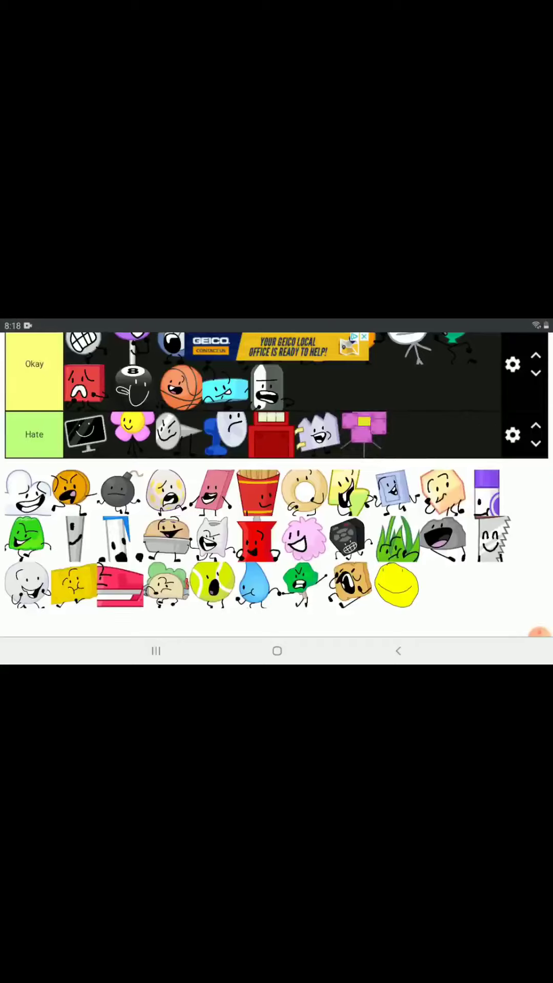
left_click_drag(74, 585, 423, 426)
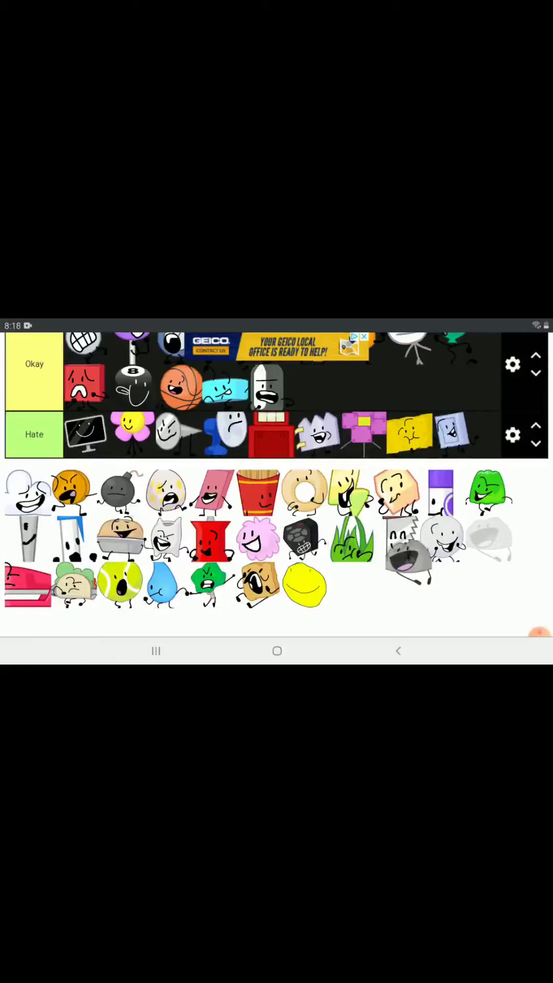
left_click_drag(396, 538, 488, 538)
scroll(276, 499, "up", 2)
scroll(277, 499, "up", 1)
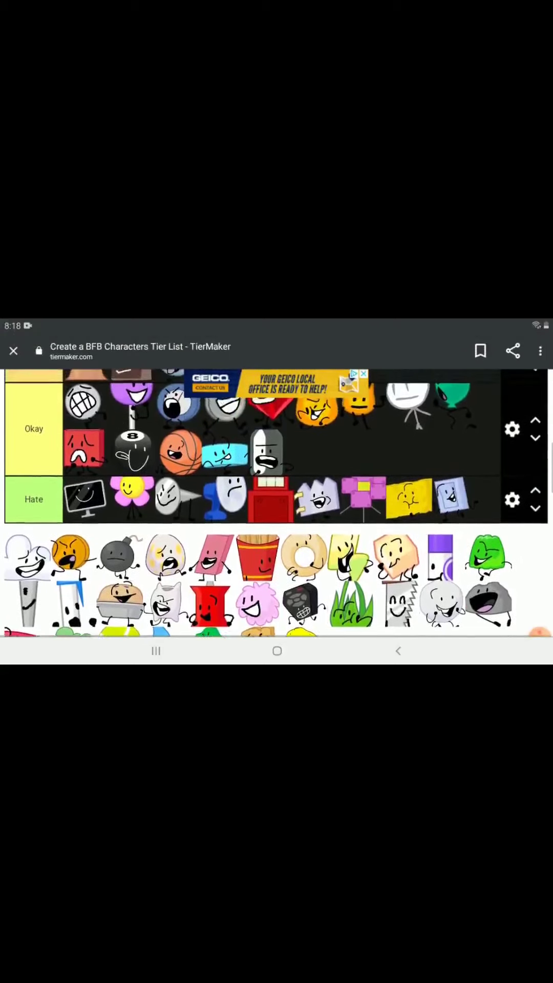
left_click_drag(488, 610, 315, 457)
scroll(277, 503, "up", 3)
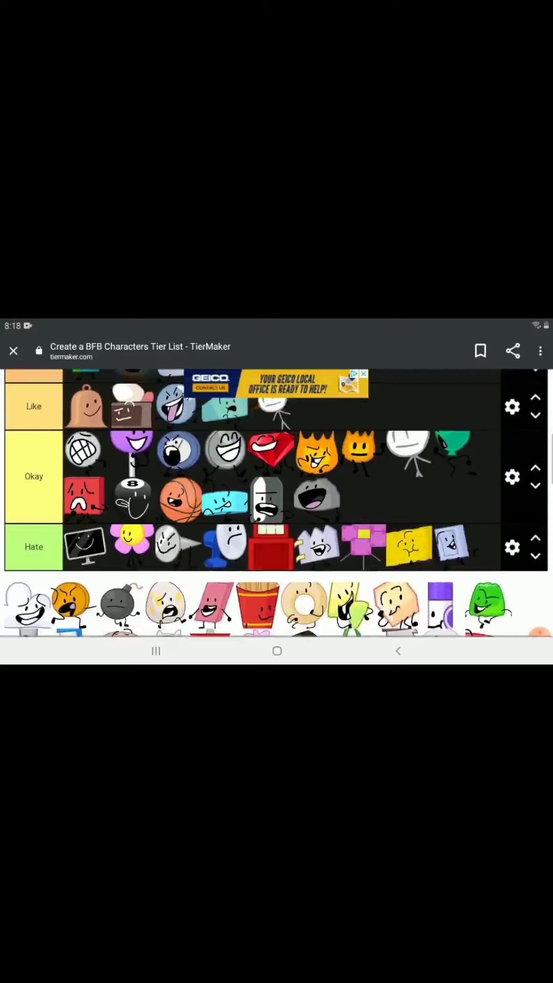
scroll(276, 503, "up", 2)
scroll(276, 503, "up", 1)
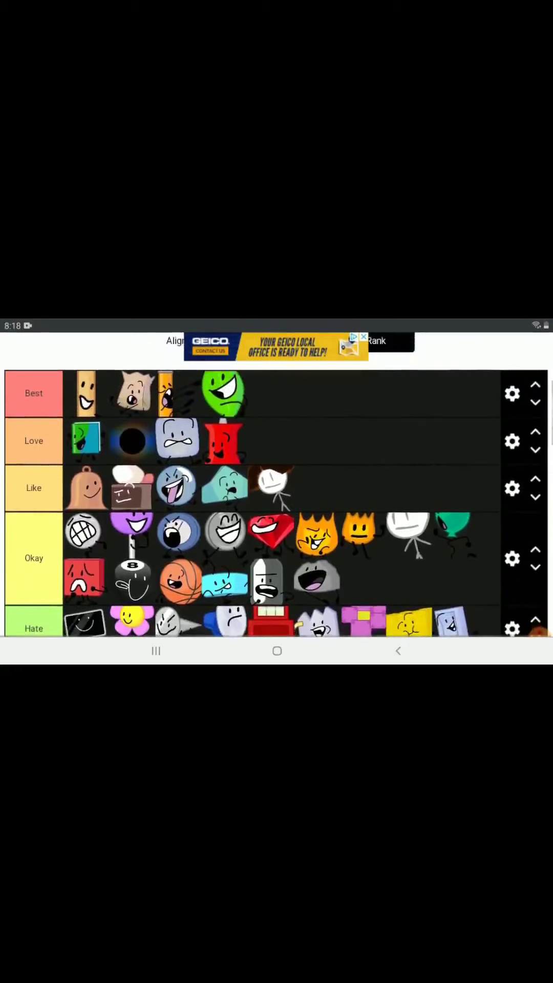
left_click_drag(223, 367, 273, 399)
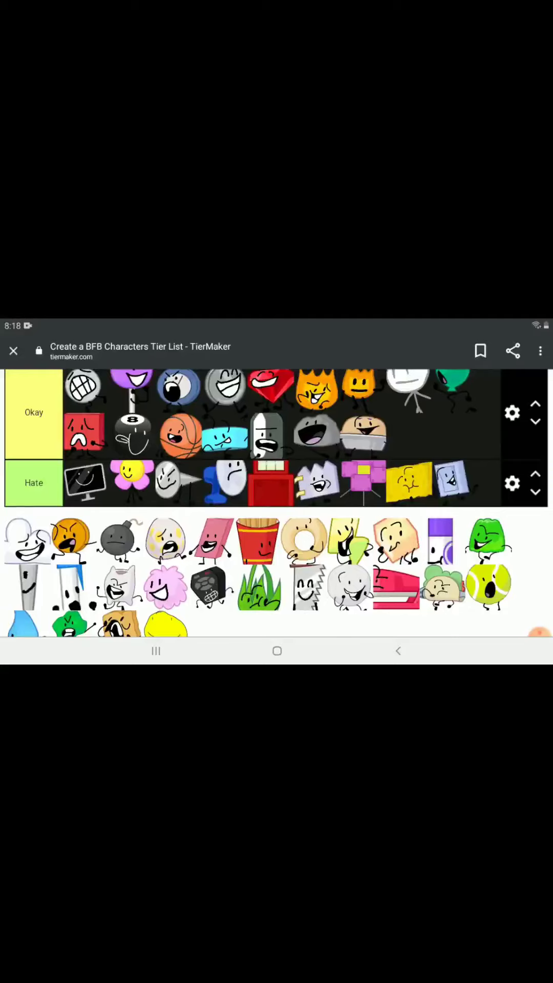
left_click_drag(487, 537, 449, 495)
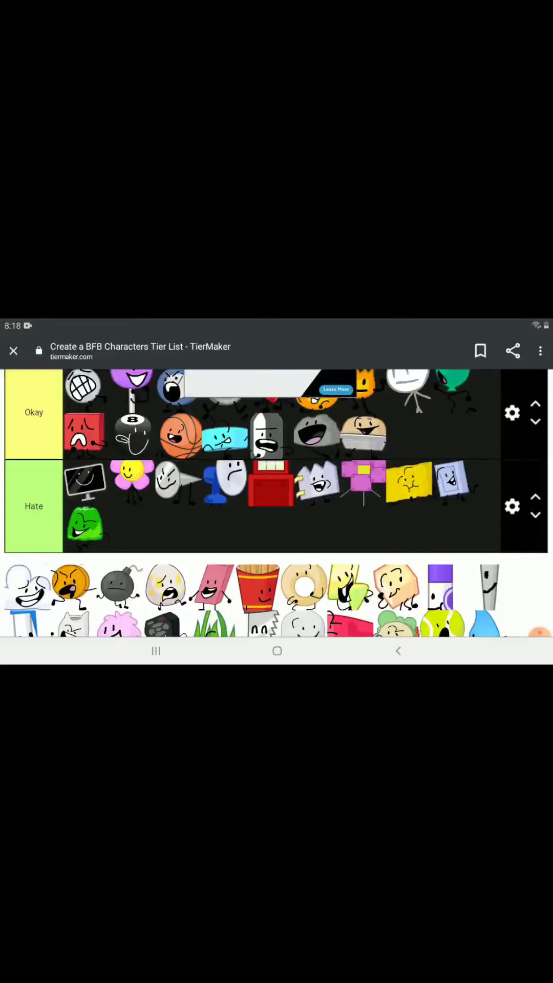
scroll(277, 491, "down", 3)
scroll(276, 484, "down", 4)
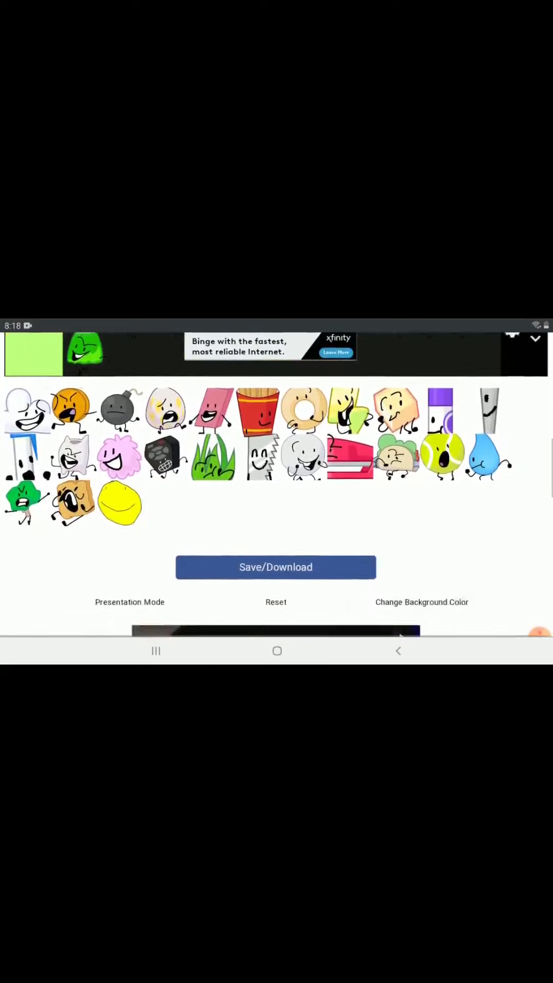
scroll(277, 492, "up", 5)
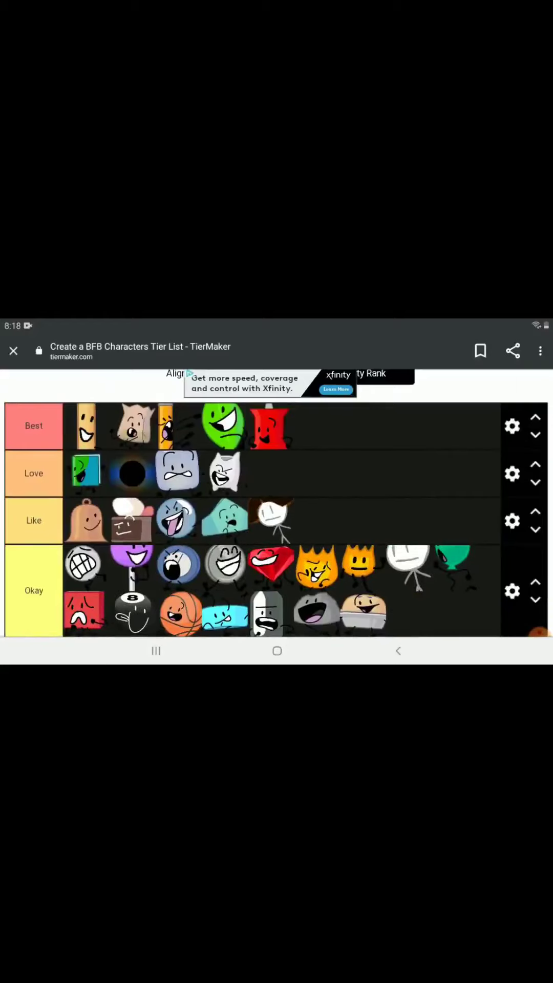
scroll(277, 499, "down", 10)
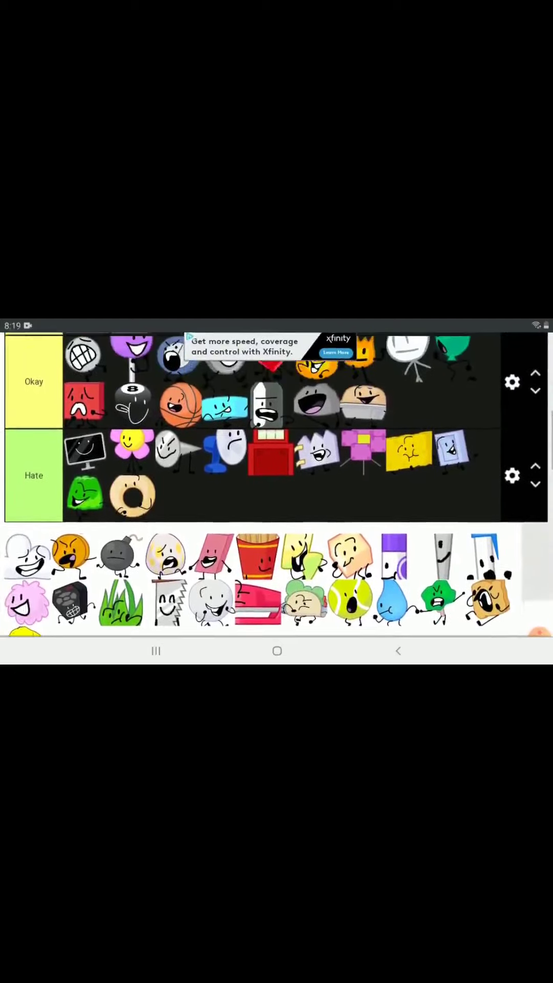
scroll(276, 484, "up", 2)
scroll(276, 499, "up", 1)
mouse_move(270, 512)
left_mouse_down()
mouse_move(264, 522)
mouse_move(269, 517)
left_mouse_up()
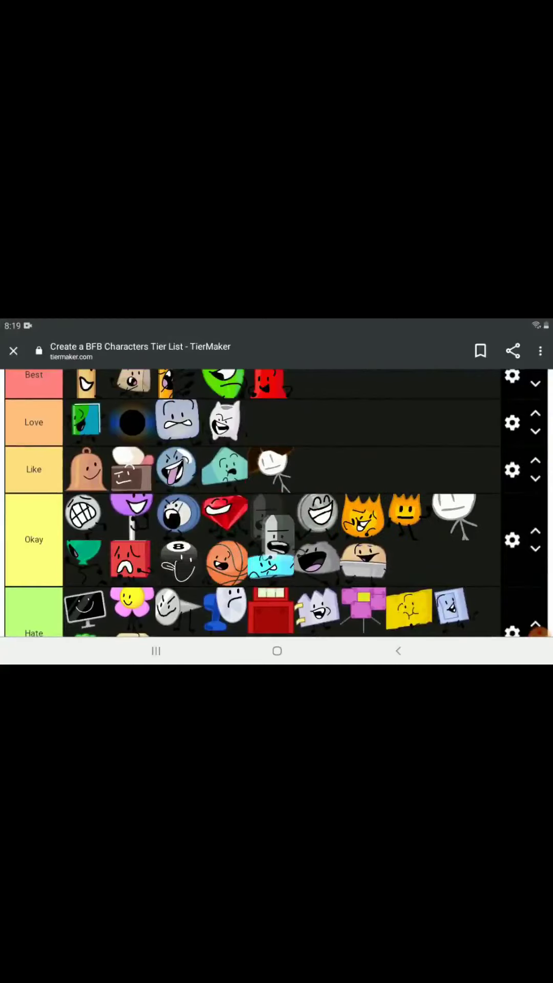
scroll(277, 483, "down", 1)
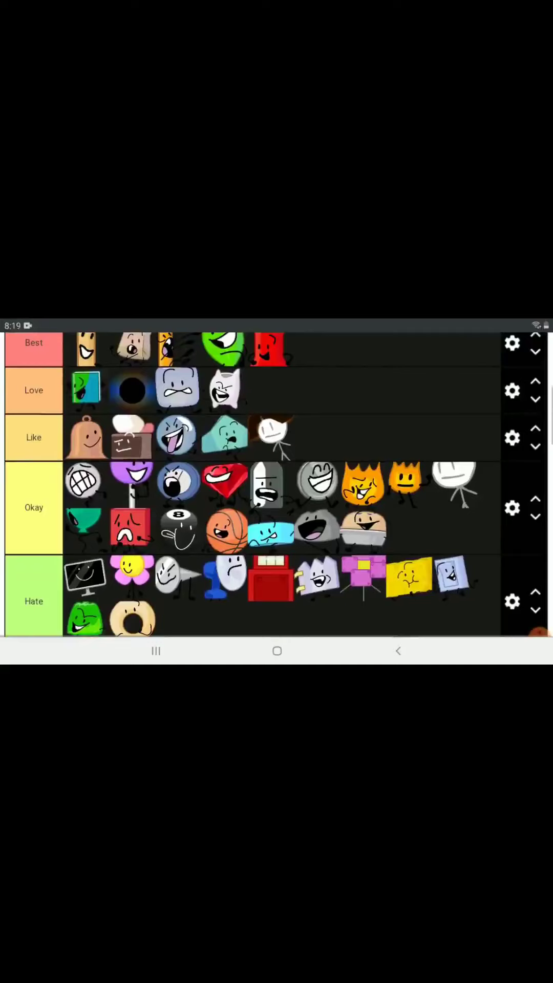
Step: Drag the donut character from the Hate row up into the Love tier
mouse_move(131, 614)
left_mouse_down()
mouse_move(340, 391)
mouse_move(271, 391)
left_mouse_up()
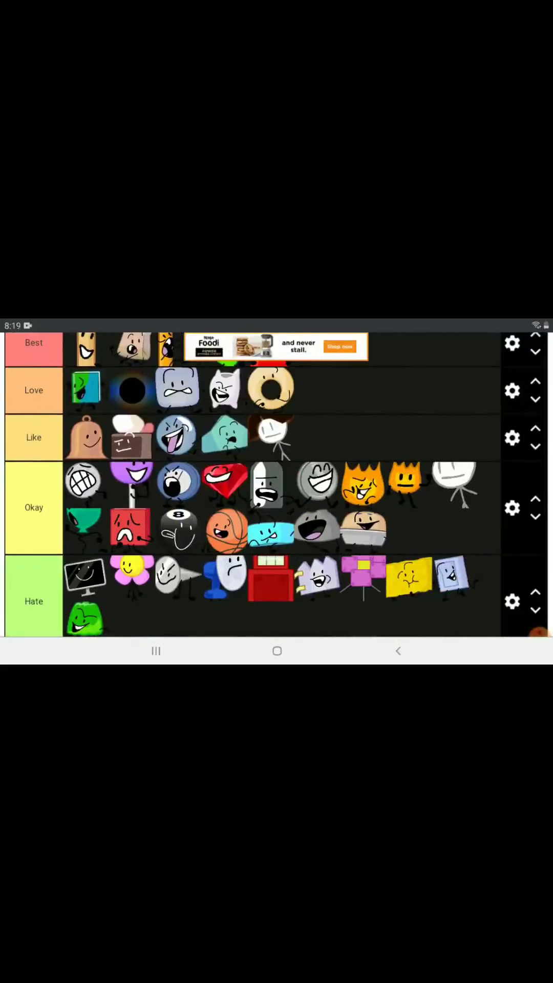
scroll(276, 484, "down", 3)
scroll(276, 485, "down", 1)
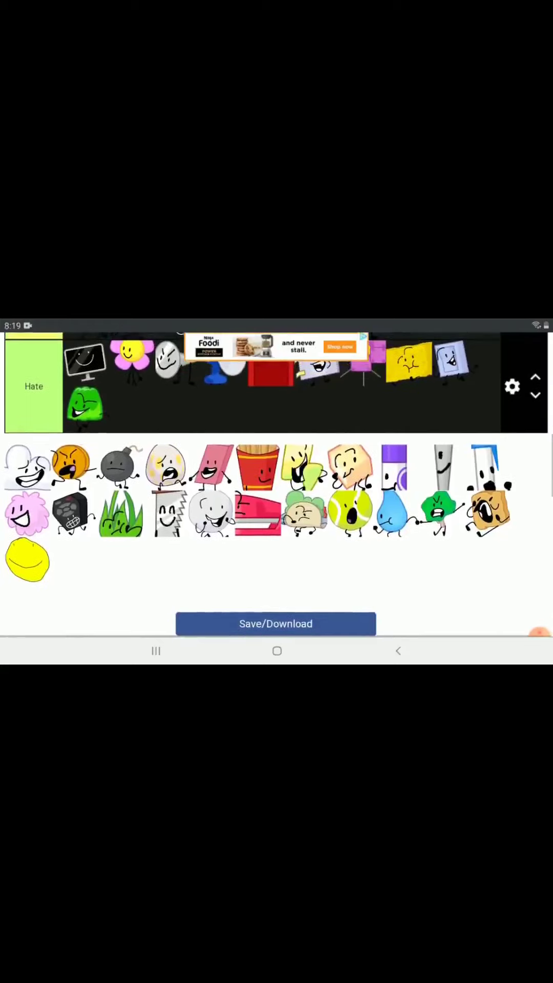
Step: Place the yellow circle in Like, and the taco and needle at the end of Okay
left_click_drag(28, 560, 527, 566)
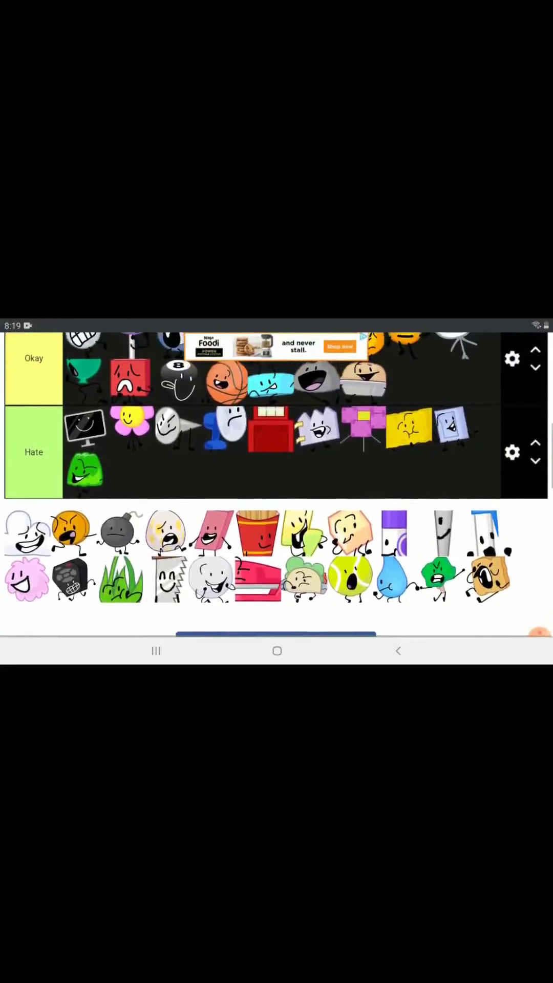
left_click_drag(305, 603, 411, 400)
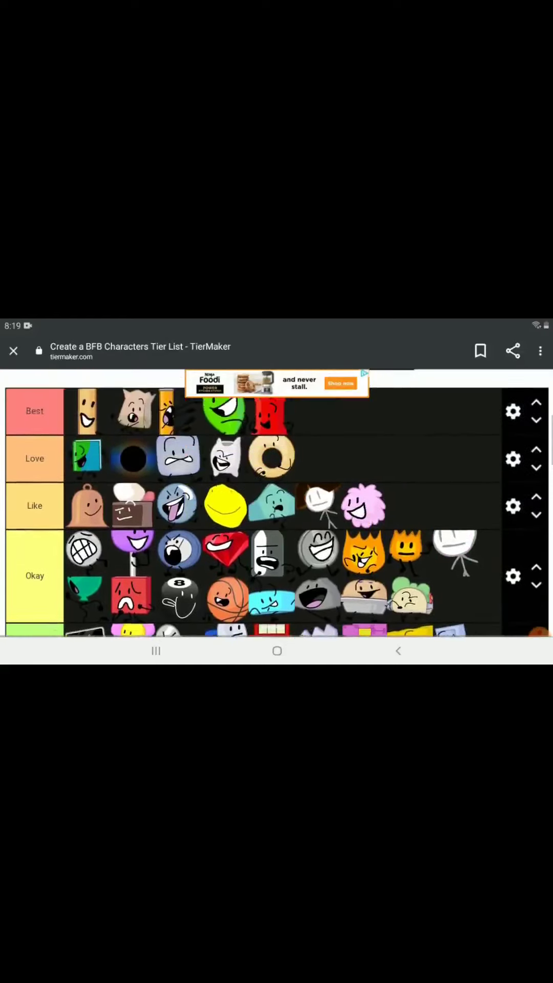
left_click_drag(376, 384, 326, 455)
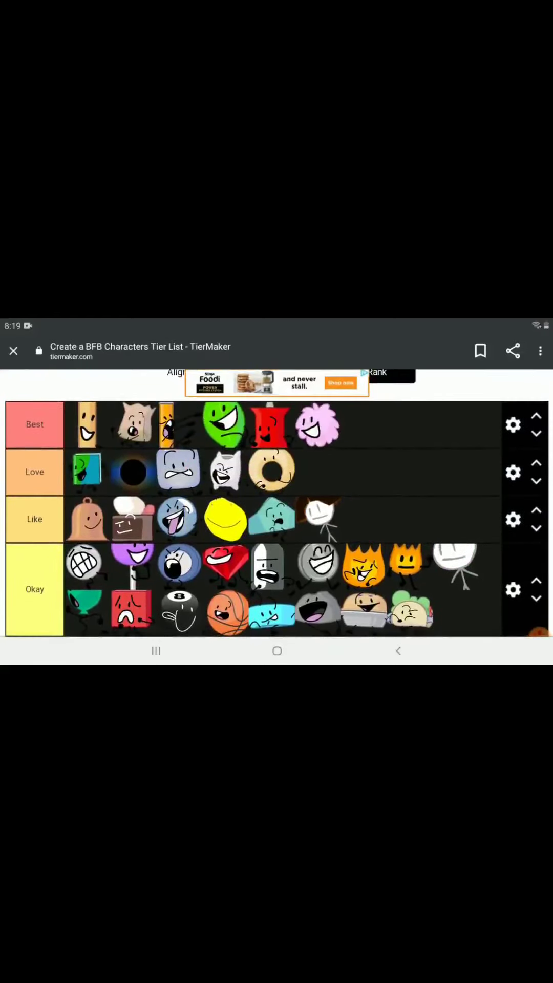
scroll(276, 499, "down", 3)
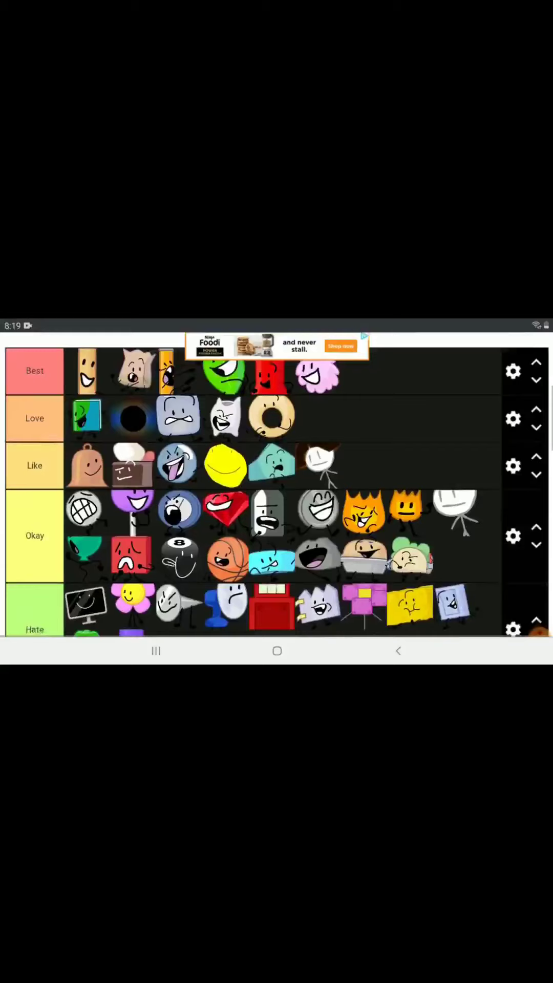
mouse_move(461, 614)
left_mouse_down()
mouse_move(449, 438)
mouse_move(457, 510)
left_mouse_up()
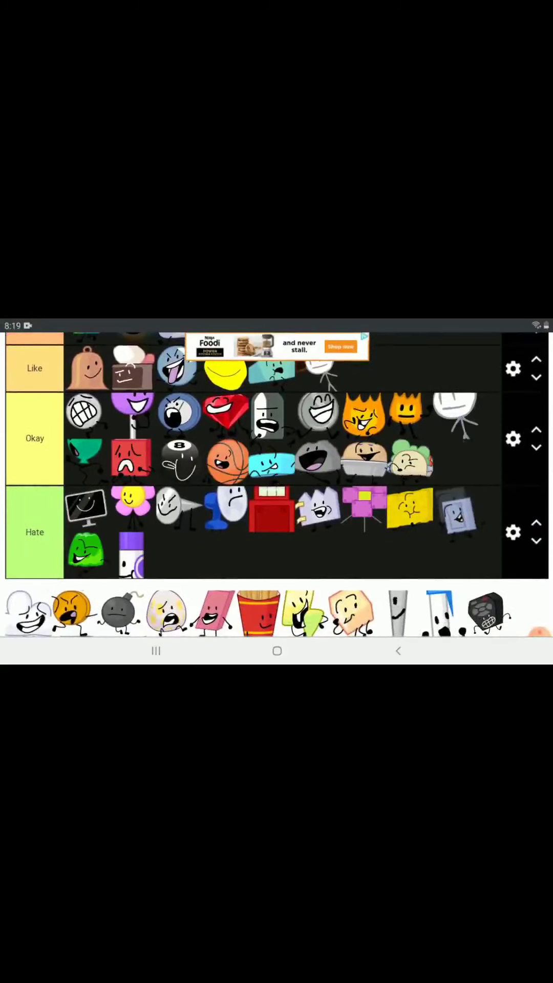
scroll(276, 484, "down", 3)
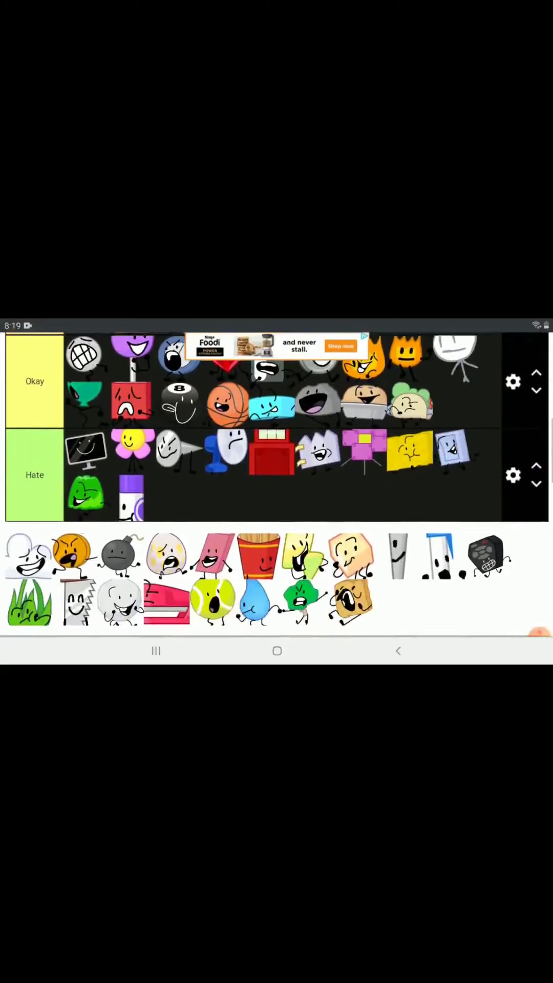
left_click_drag(398, 511, 472, 353)
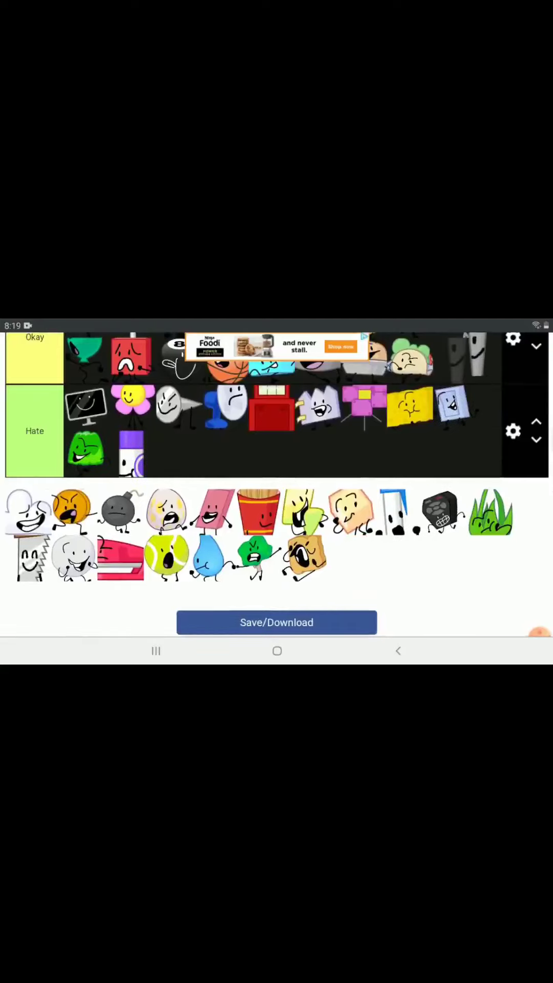
scroll(277, 484, "up", 3)
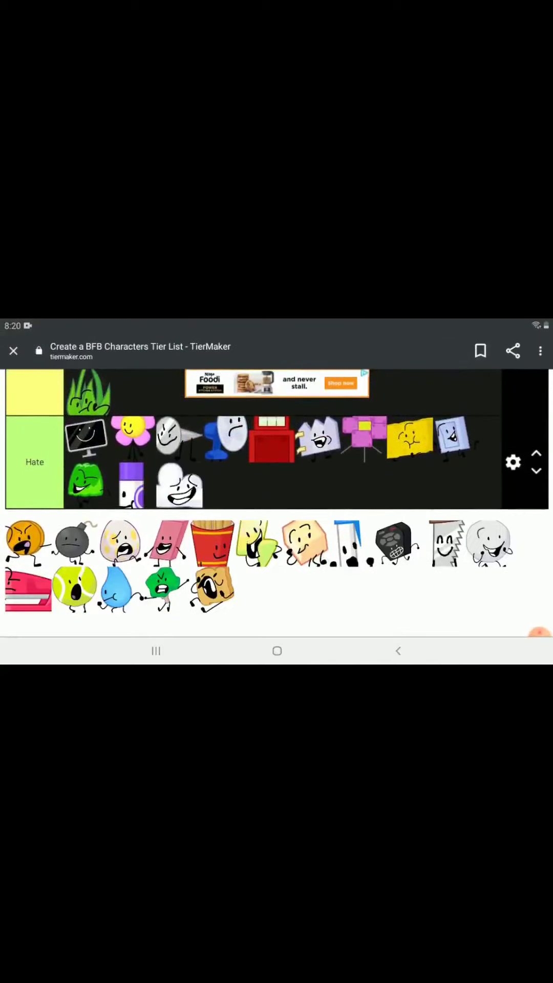
scroll(276, 500, "up", 1)
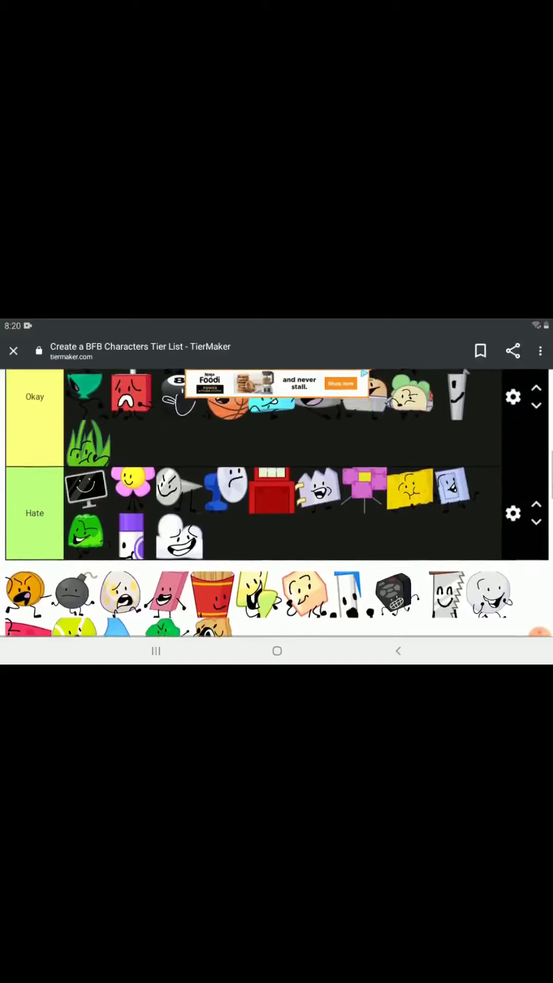
scroll(276, 500, "up", 1)
scroll(277, 500, "up", 1)
Step: Put the bomb in Love and the saw in Hate, with the book moved after the saw
mouse_move(73, 630)
left_mouse_down()
mouse_move(84, 584)
mouse_move(88, 493)
mouse_move(115, 388)
mouse_move(277, 452)
mouse_move(315, 406)
left_mouse_up()
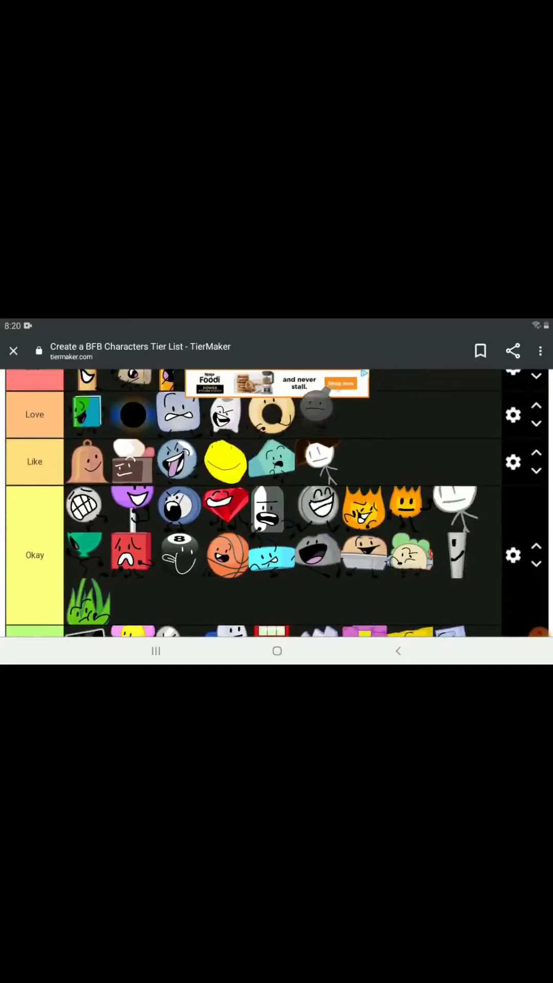
scroll(276, 499, "down", 5)
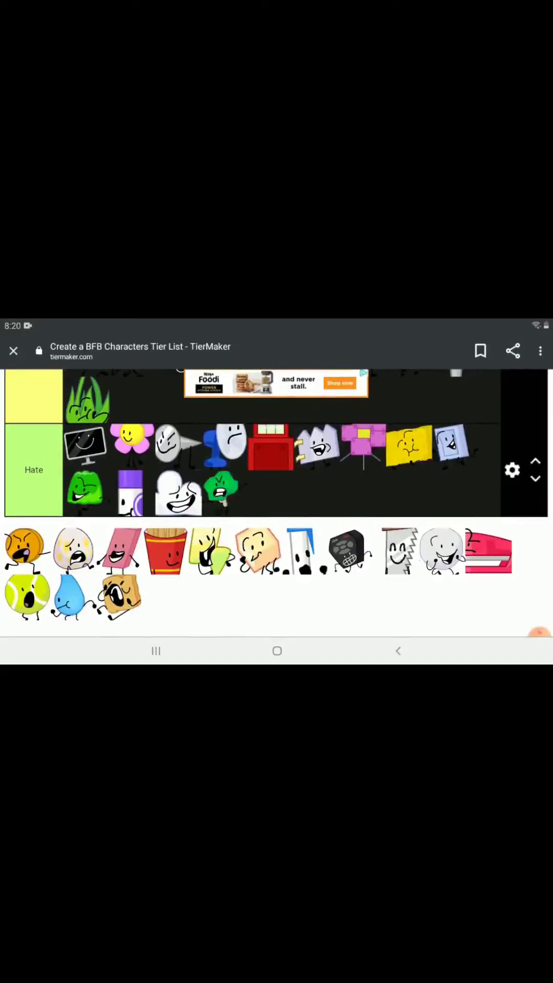
left_click_drag(400, 552, 273, 492)
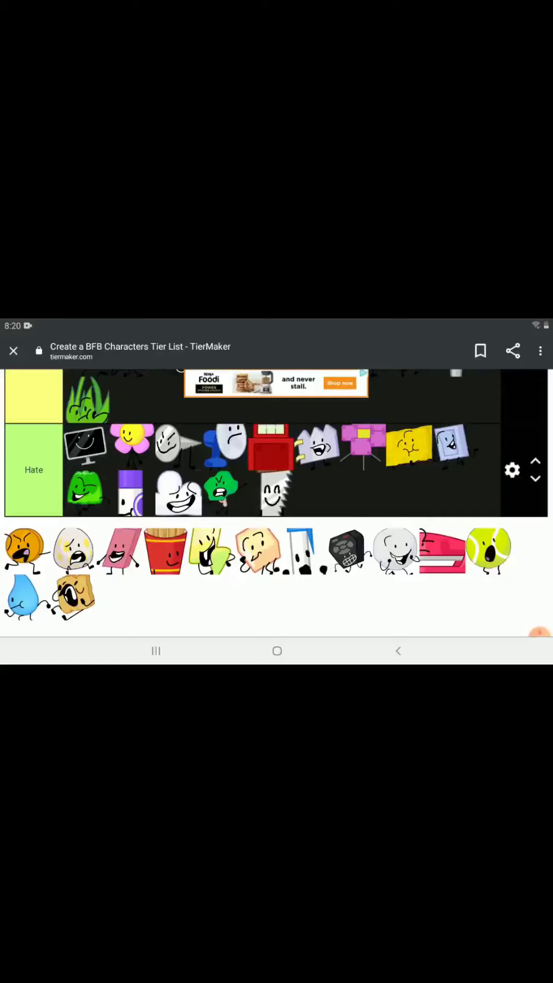
left_click_drag(451, 444, 450, 488)
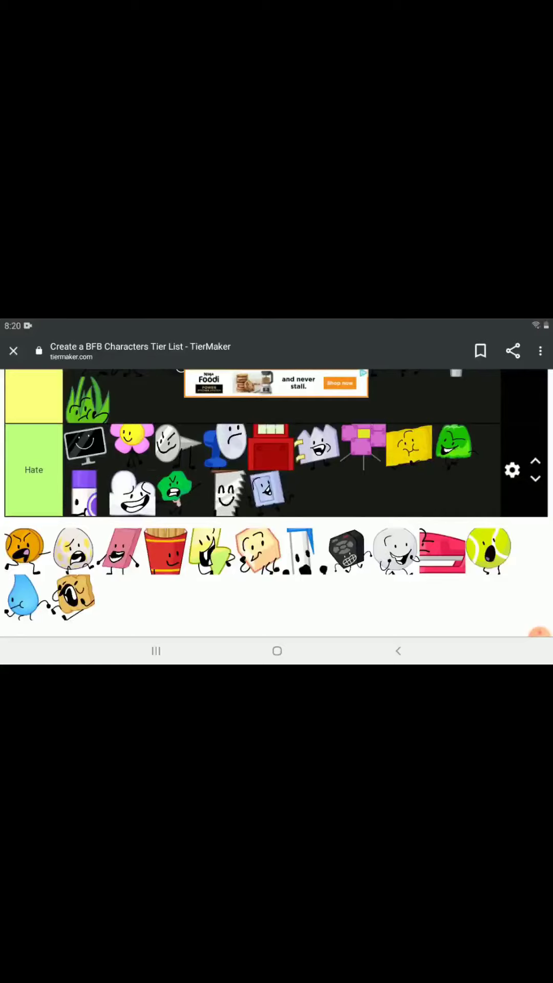
scroll(276, 503, "up", 1)
scroll(277, 503, "up", 1)
scroll(276, 502, "up", 1)
scroll(277, 503, "up", 1)
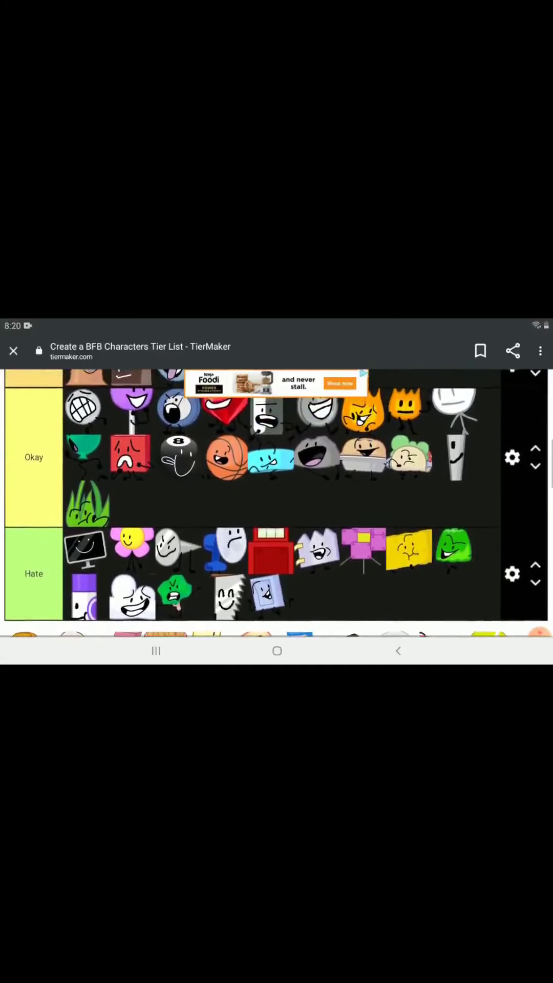
scroll(276, 484, "down", 3)
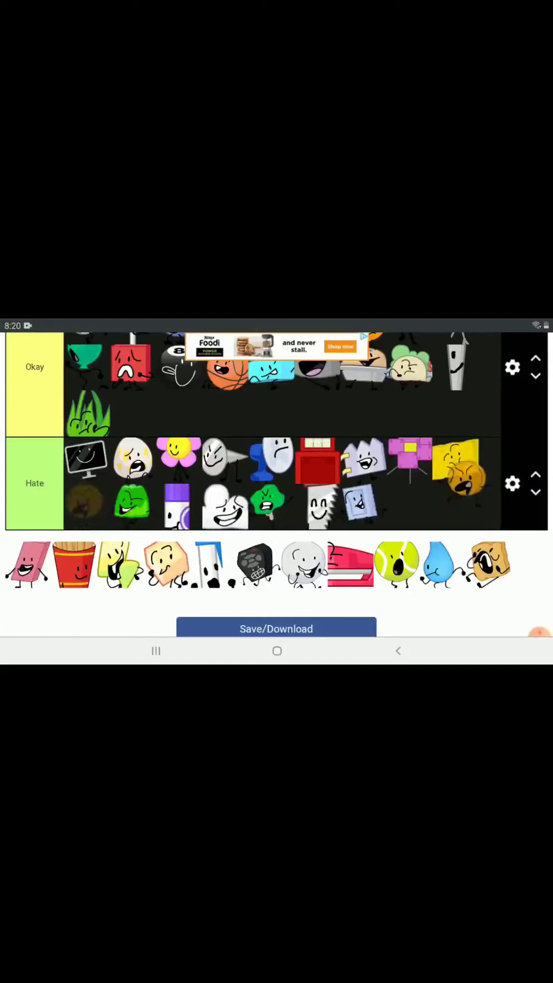
scroll(277, 461, "up", 1)
scroll(277, 461, "down", 2)
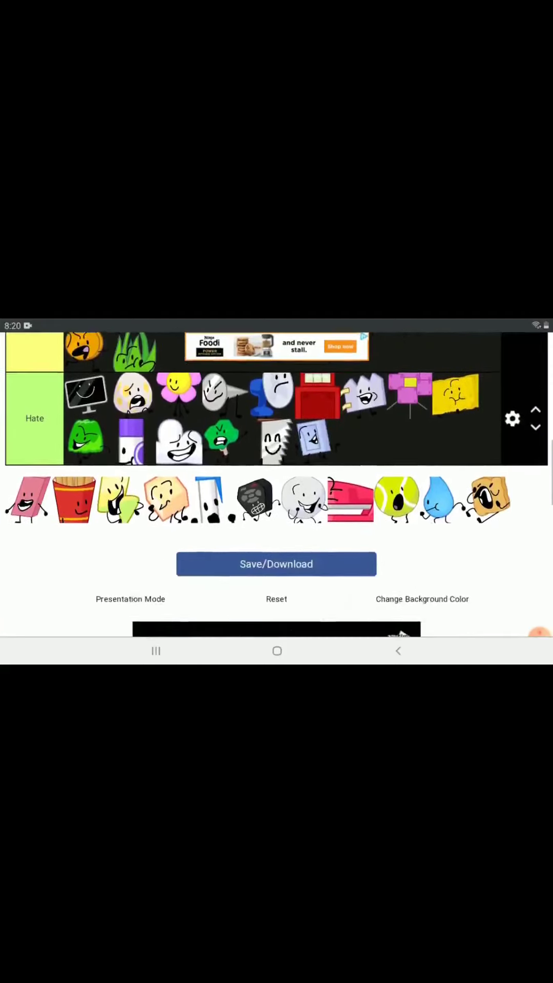
left_click_drag(34, 438, 518, 495)
scroll(277, 499, "down", 2)
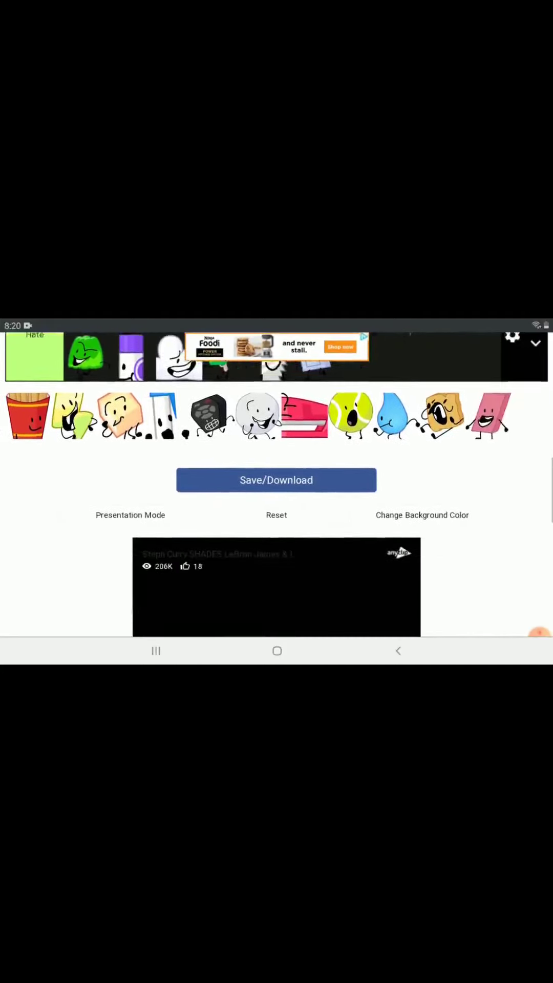
scroll(277, 499, "up", 3)
scroll(276, 499, "up", 2)
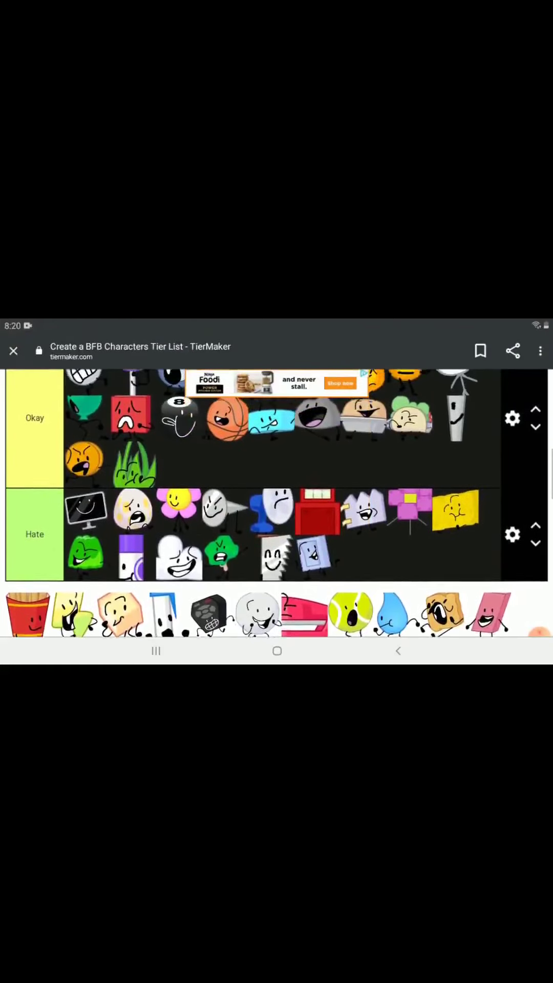
left_click_drag(492, 606, 469, 388)
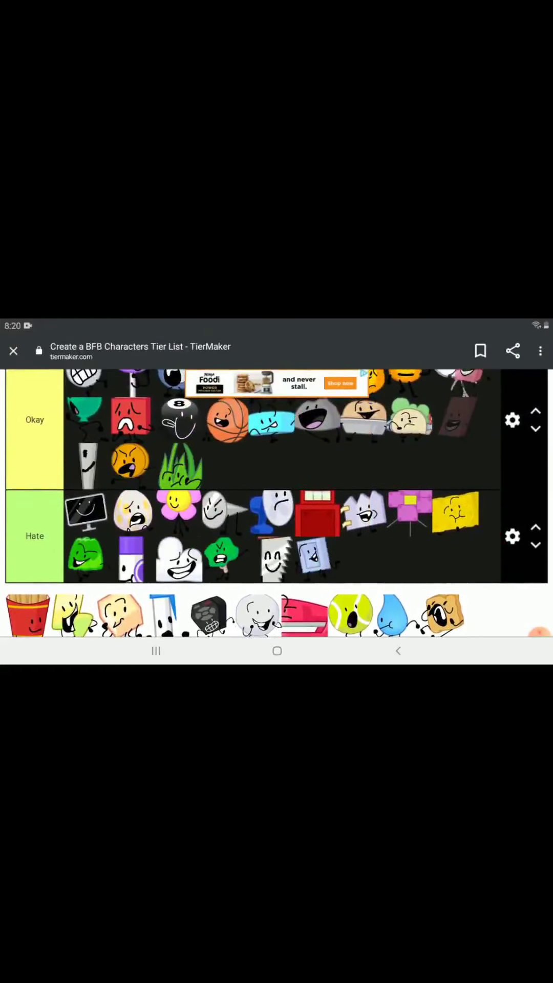
scroll(276, 499, "up", 2)
scroll(276, 499, "up", 2)
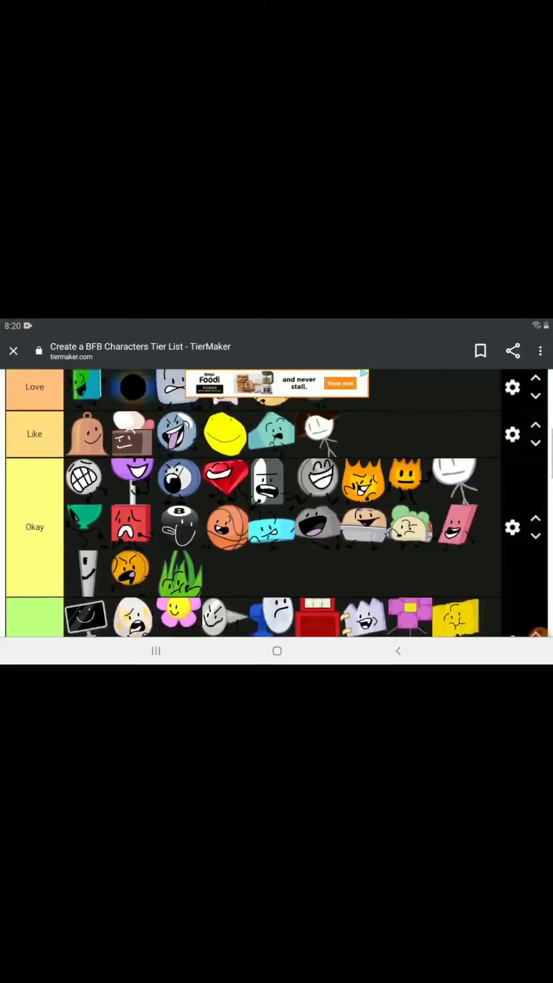
scroll(277, 499, "up", 1)
mouse_move(460, 538)
left_mouse_down()
mouse_move(431, 465)
mouse_move(365, 459)
left_mouse_up()
scroll(277, 499, "down", 1)
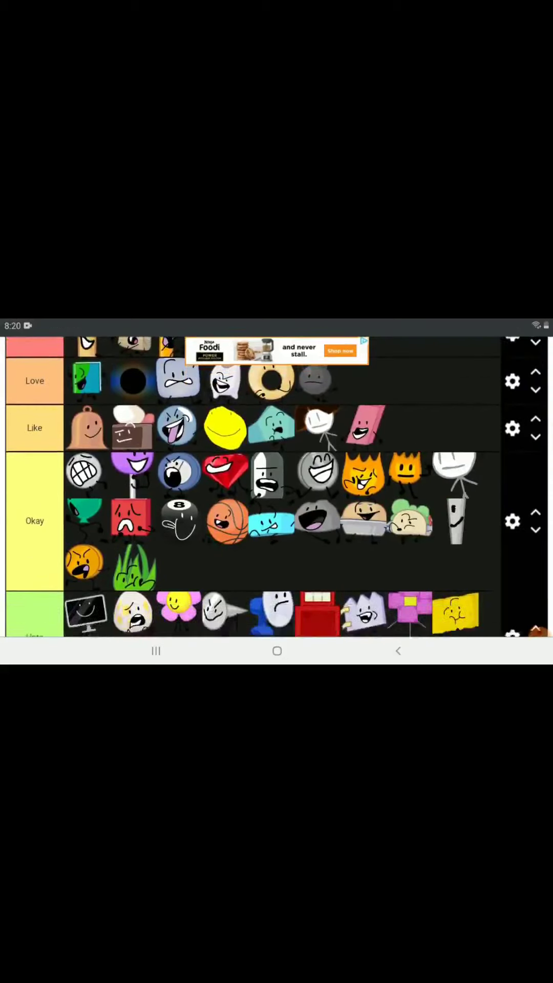
scroll(277, 499, "down", 3)
scroll(277, 499, "down", 2)
Step: Move the white pen character from the tray into the Like tier
left_click_drag(162, 480, 399, 376)
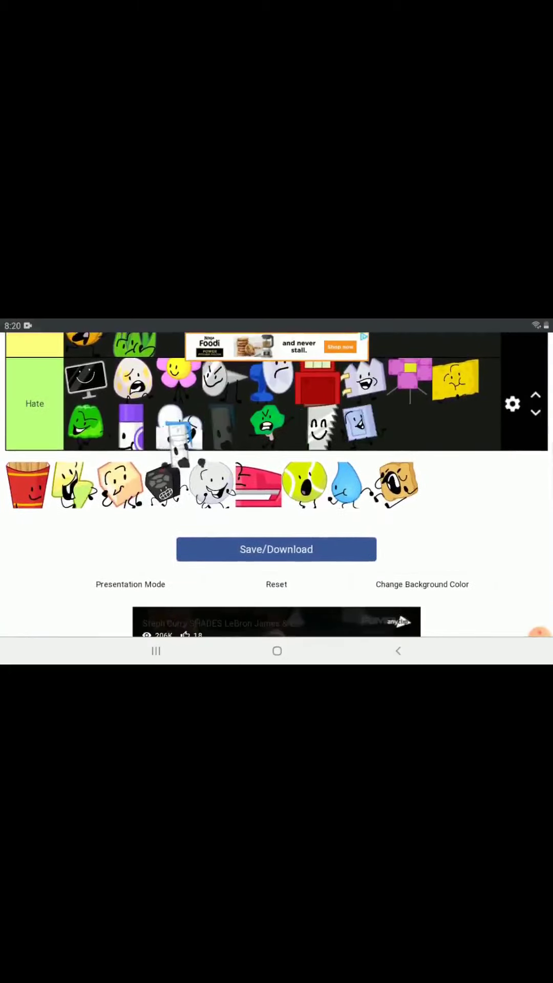
left_click_drag(358, 380, 177, 499)
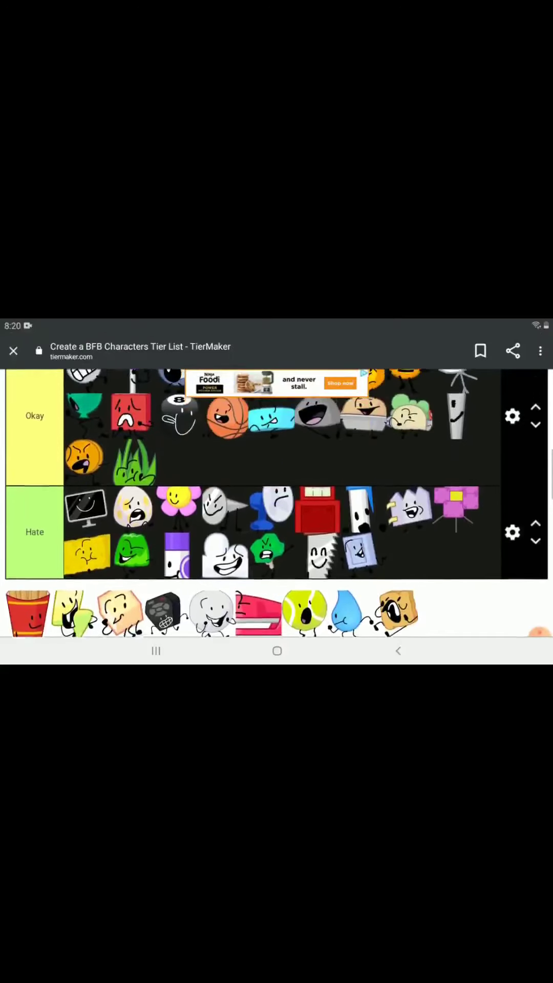
mouse_move(407, 495)
left_mouse_down()
mouse_move(84, 445)
mouse_move(292, 465)
mouse_move(360, 465)
left_mouse_up()
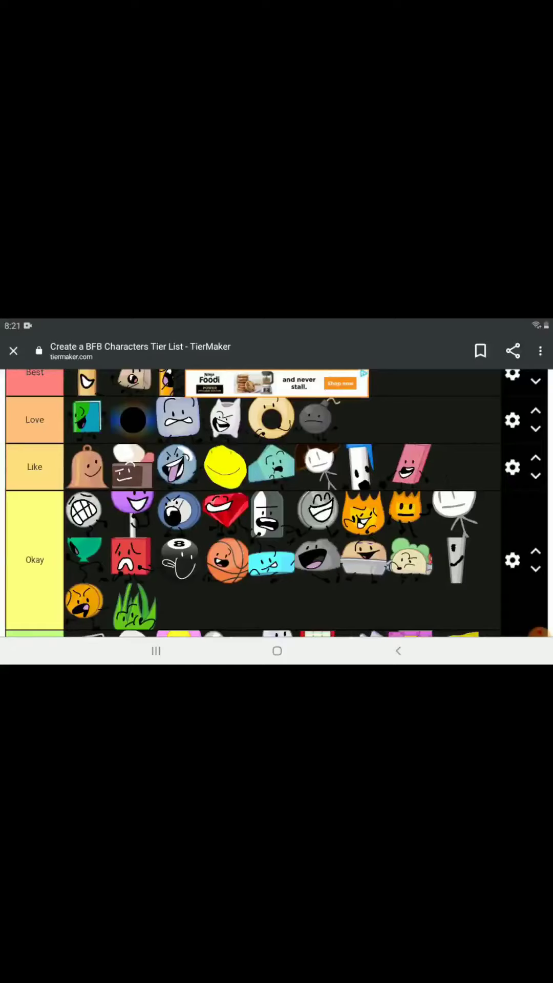
scroll(277, 483, "down", 5)
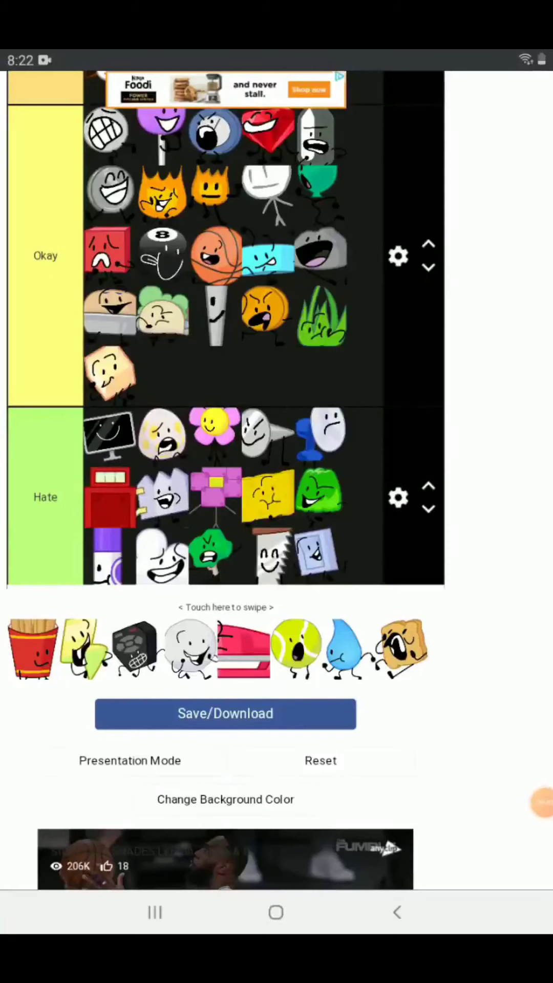
scroll(276, 484, "up", 3)
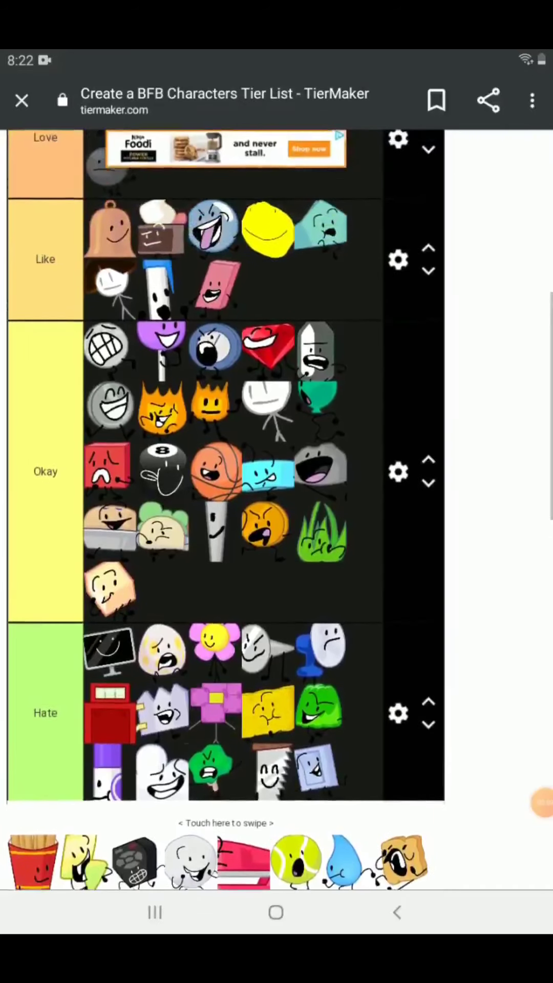
Step: Rank the speaker in Like, the stapler in Hate, and the water droplet and tennis ball in Love
mouse_move(135, 859)
left_mouse_down()
mouse_move(249, 265)
mouse_move(245, 267)
left_mouse_up()
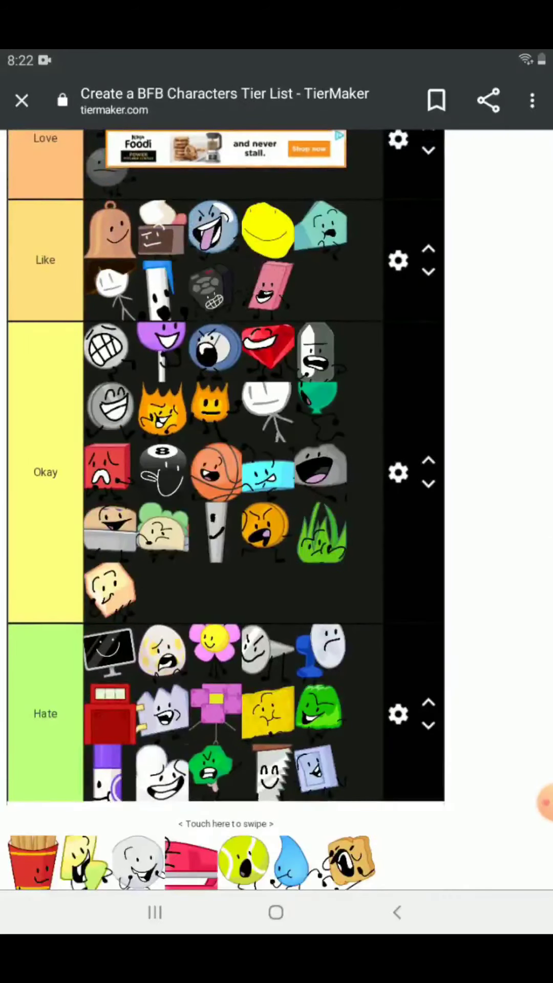
scroll(223, 460, "up", 2)
scroll(223, 461, "down", 5)
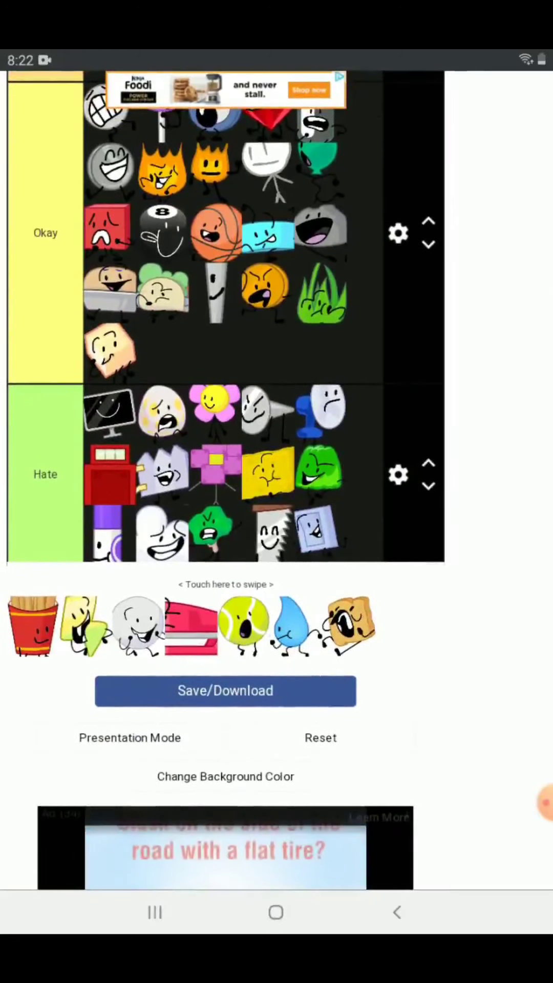
scroll(223, 400, "up", 2)
scroll(222, 461, "down", 1)
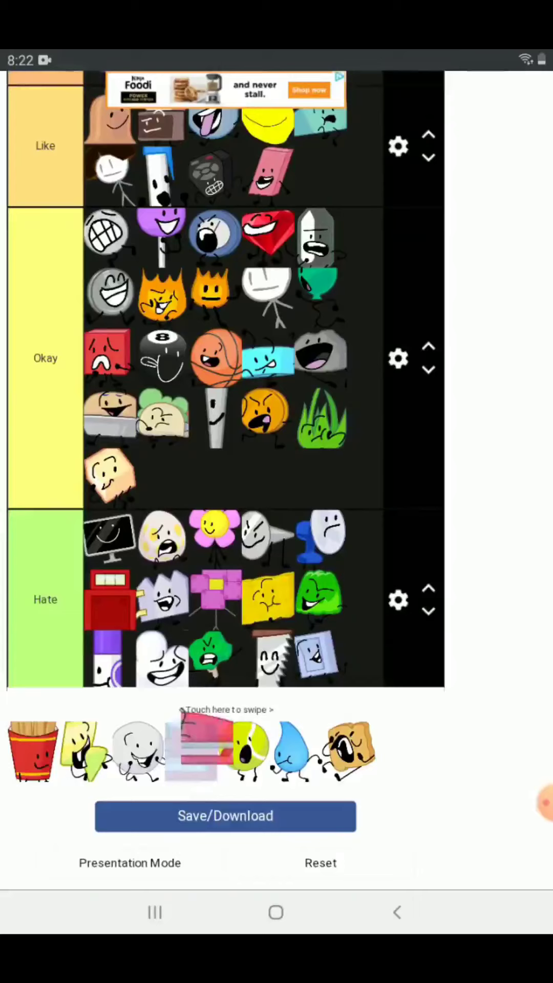
left_click_drag(208, 738, 326, 633)
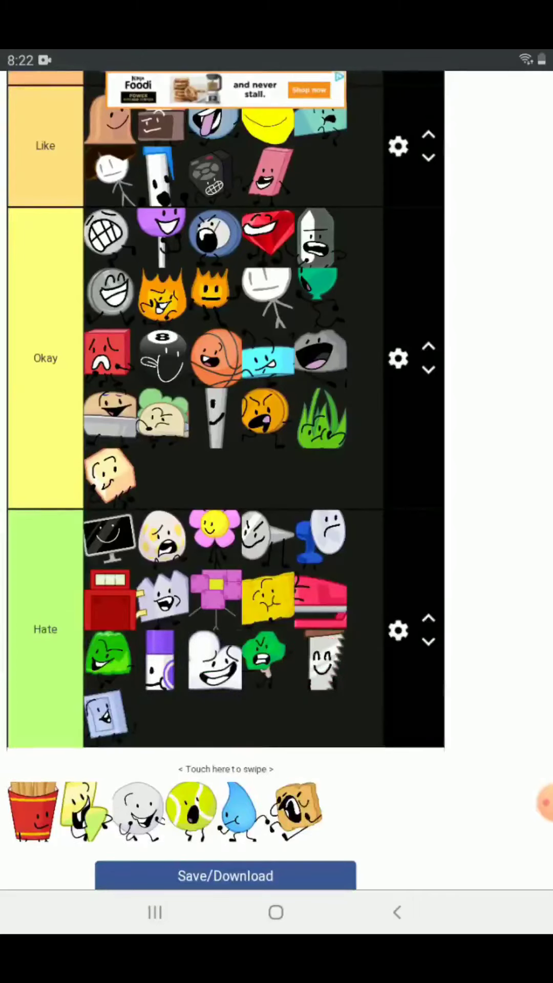
scroll(276, 461, "up", 2)
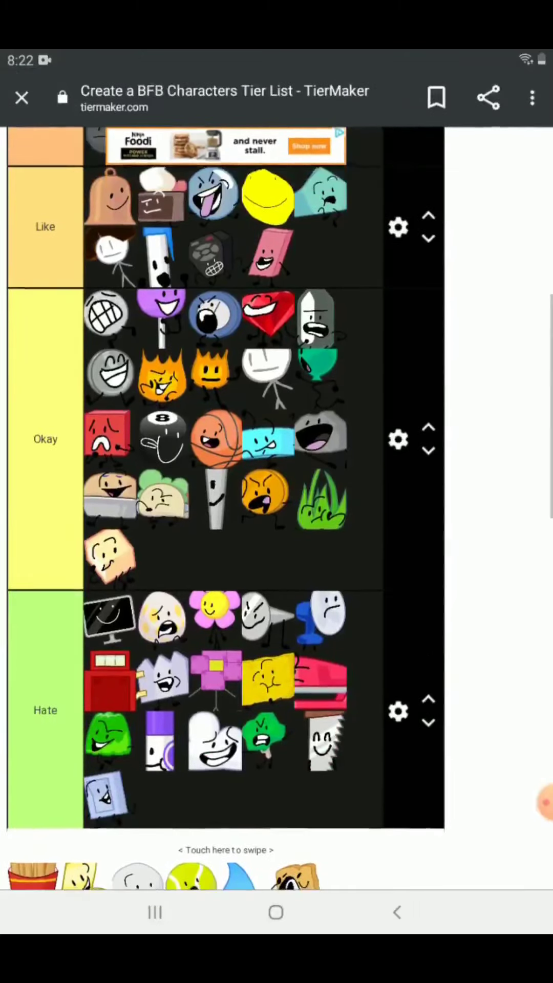
mouse_move(296, 868)
left_mouse_down()
mouse_move(315, 760)
mouse_move(111, 538)
left_mouse_up()
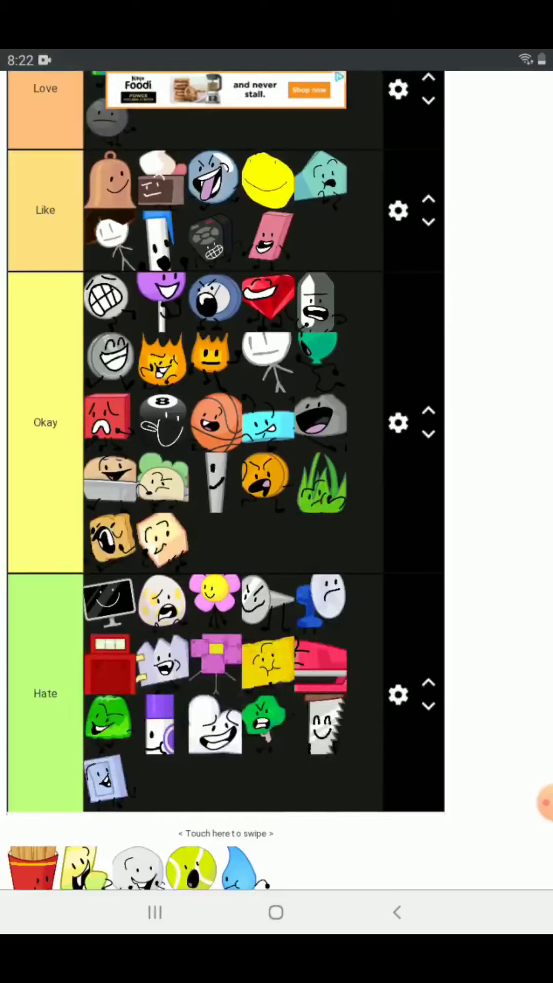
scroll(226, 461, "down", 2)
scroll(225, 461, "up", 2)
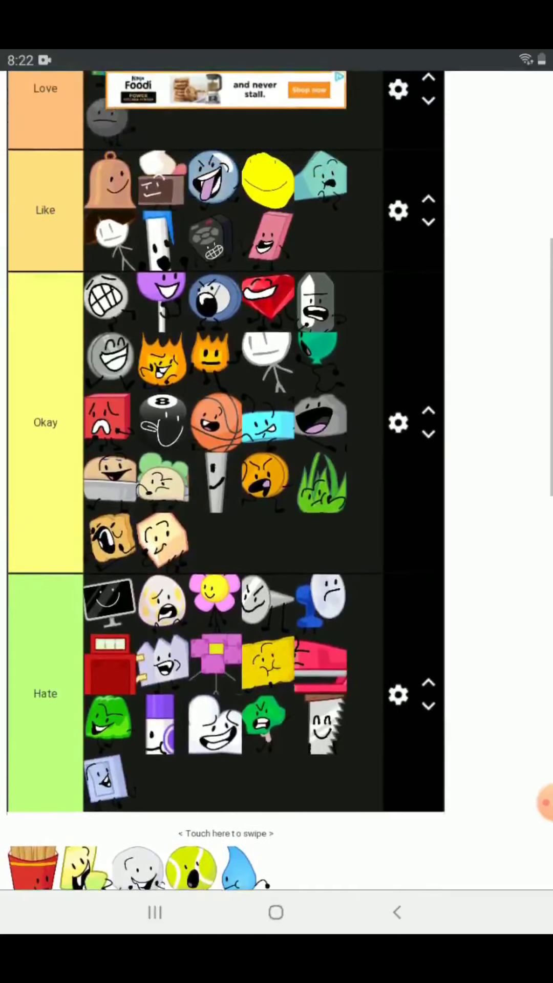
left_click(192, 868)
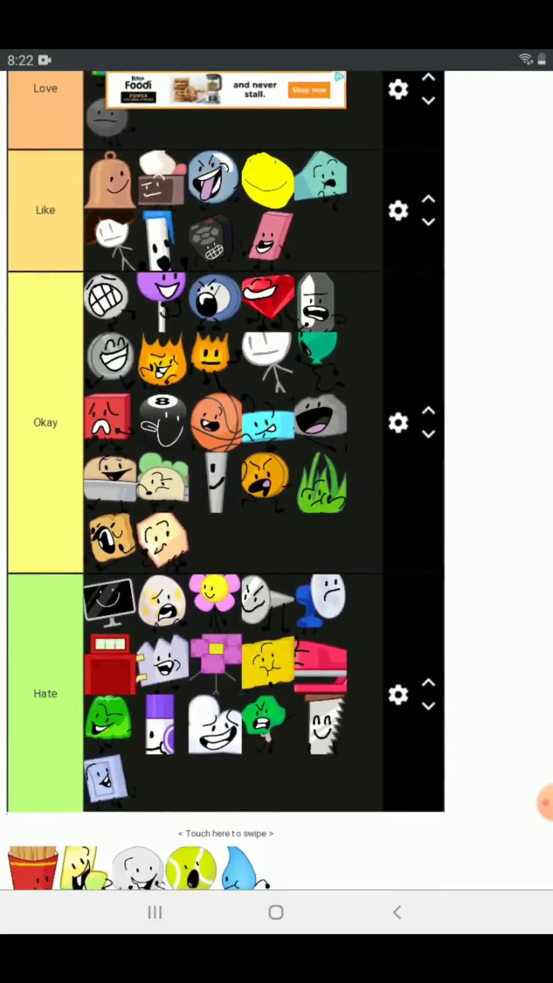
left_click_drag(245, 868, 157, 123)
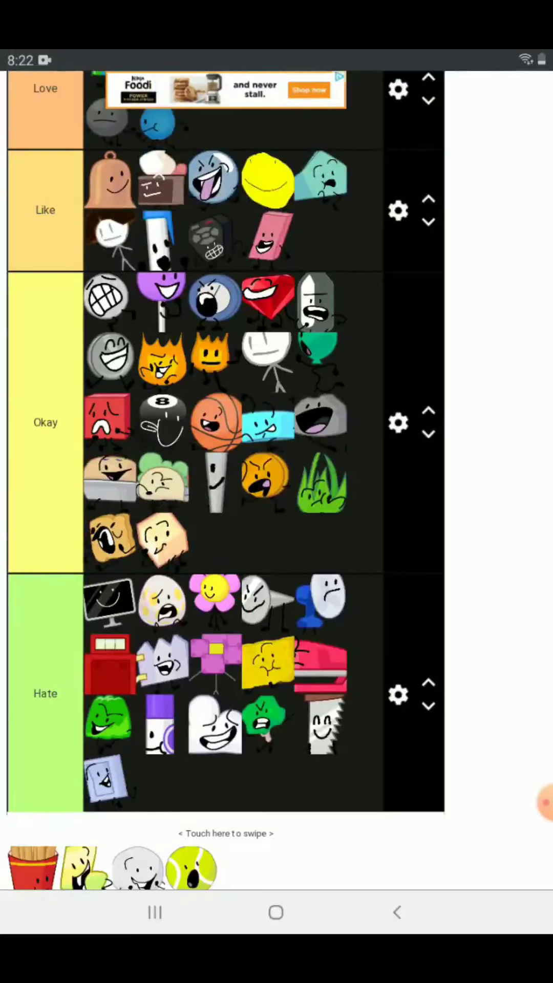
left_click_drag(192, 867, 215, 119)
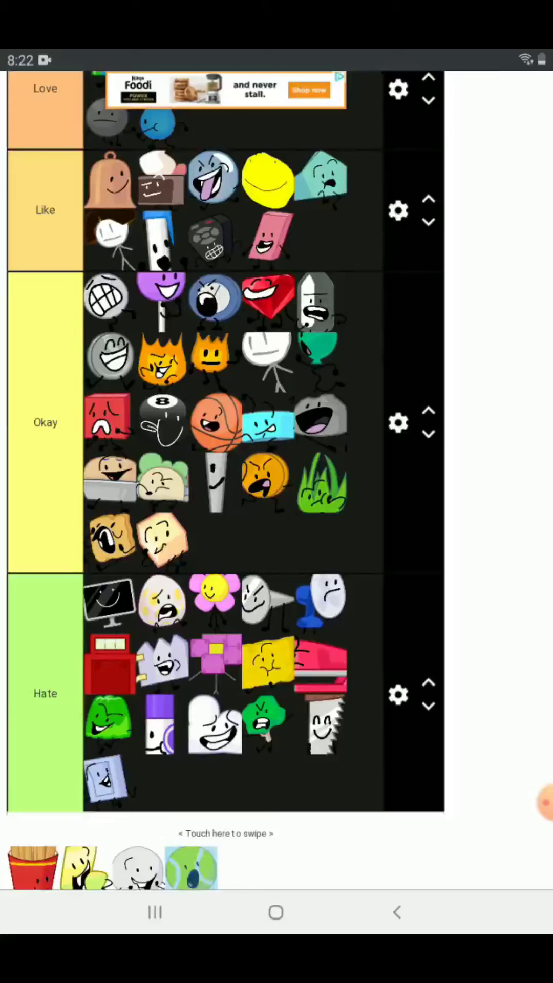
scroll(231, 460, "up", 4)
left_click_drag(216, 384, 162, 257)
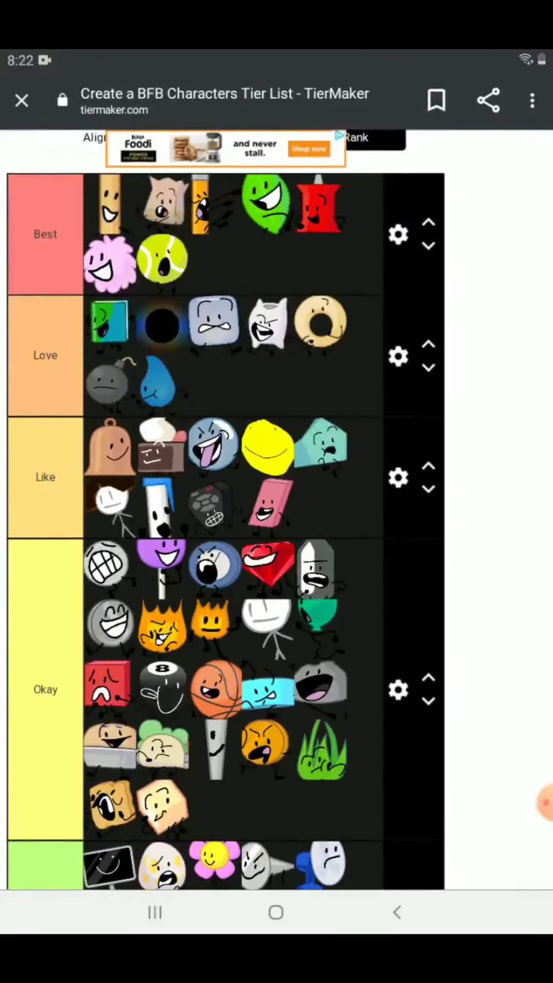
scroll(276, 481, "down", 7)
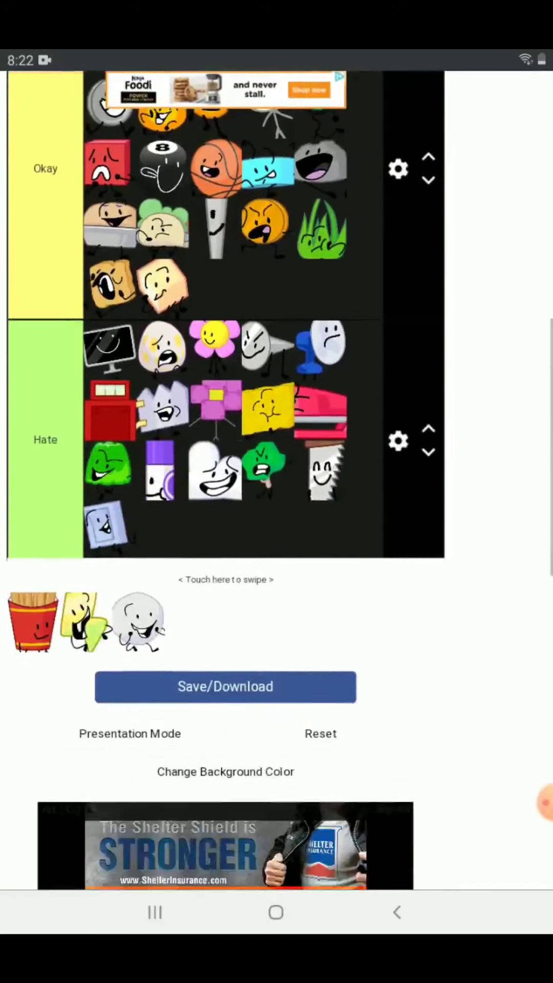
scroll(277, 461, "up", 2)
Step: Put the golf ball in Hate and the yellow character and fries in Okay, emptying the tray
left_click_drag(138, 772, 161, 677)
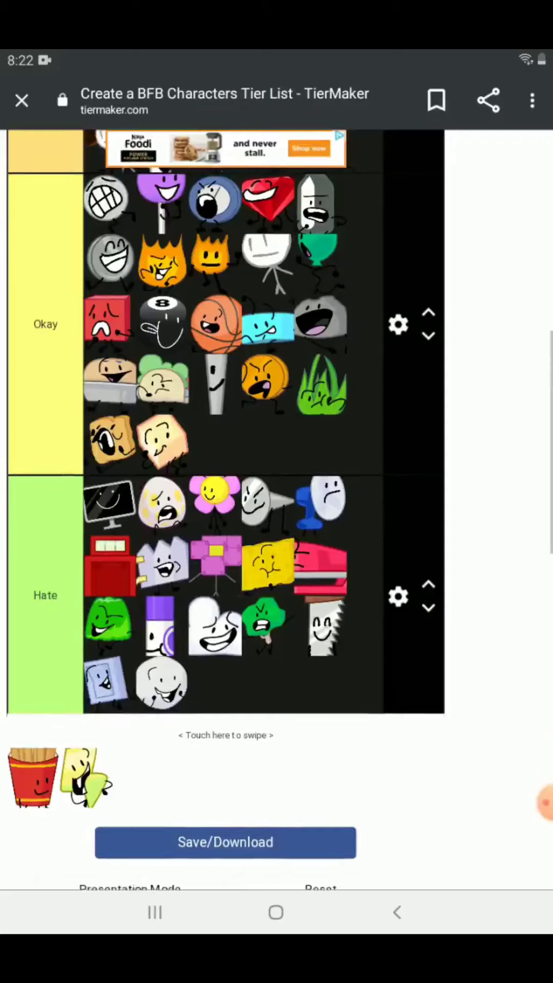
scroll(277, 461, "up", 1)
left_click_drag(85, 820, 215, 484)
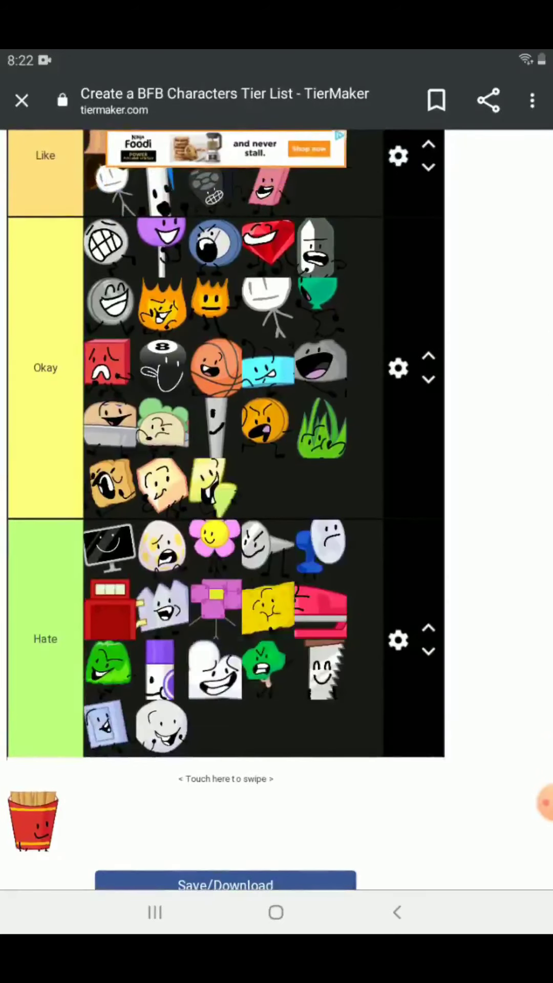
left_click_drag(32, 821, 268, 484)
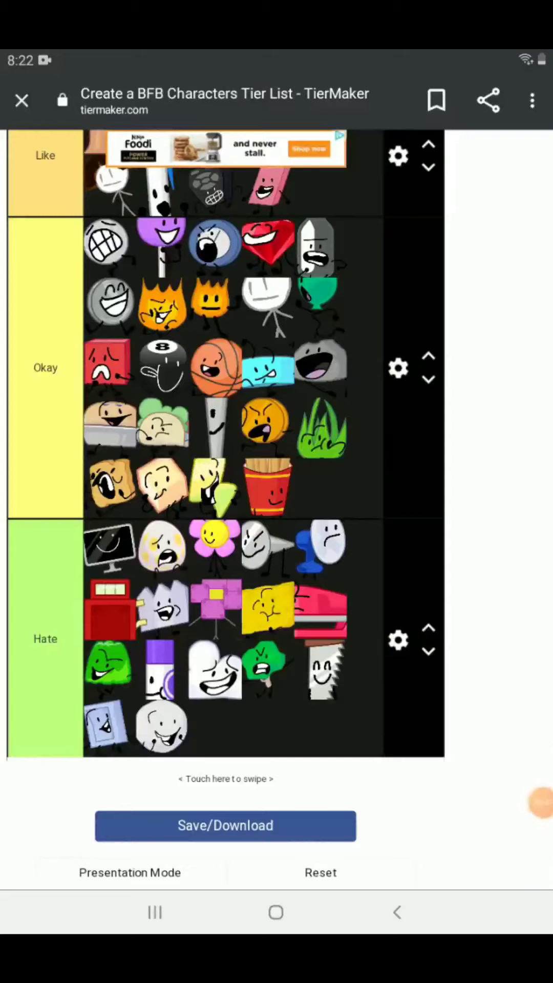
scroll(226, 507, "up", 5)
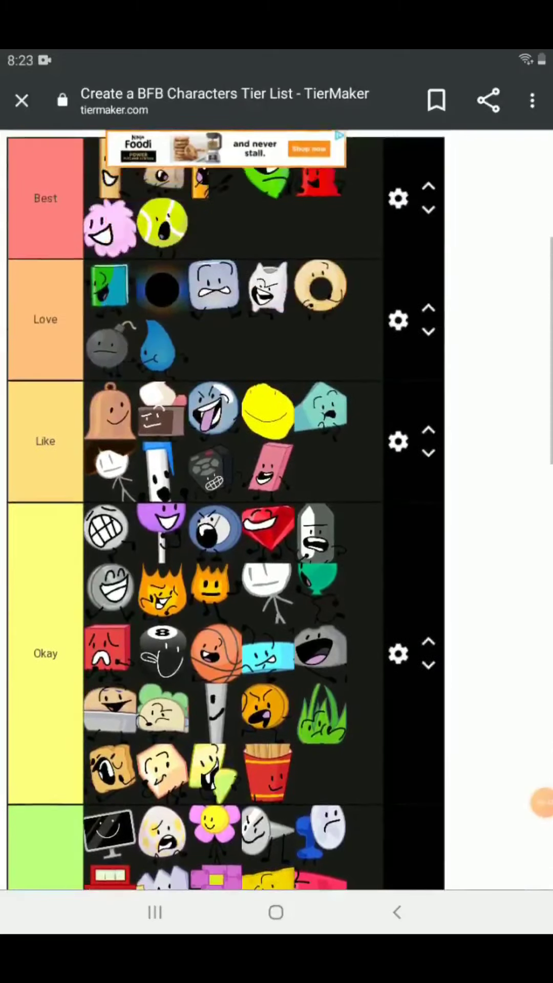
scroll(226, 507, "down", 4)
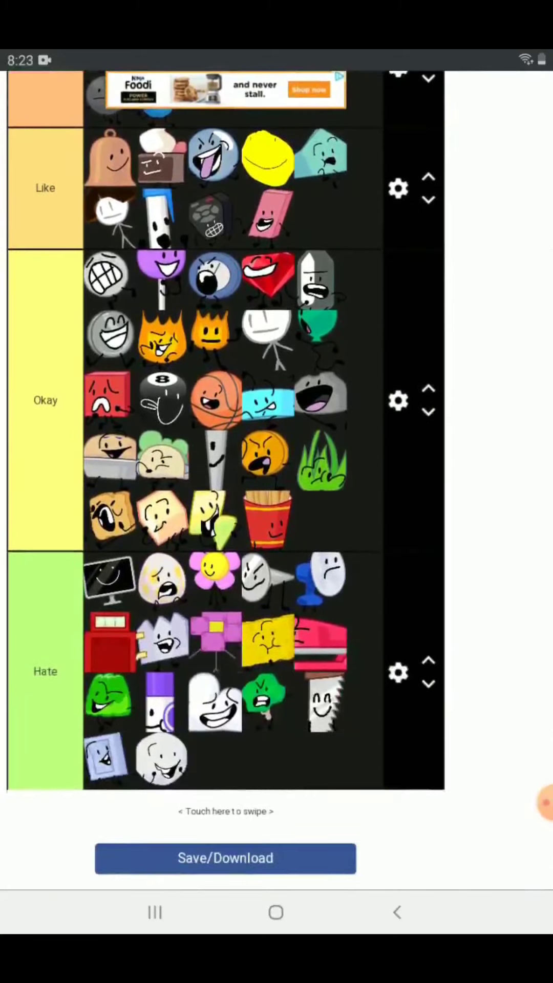
scroll(225, 506, "up", 4)
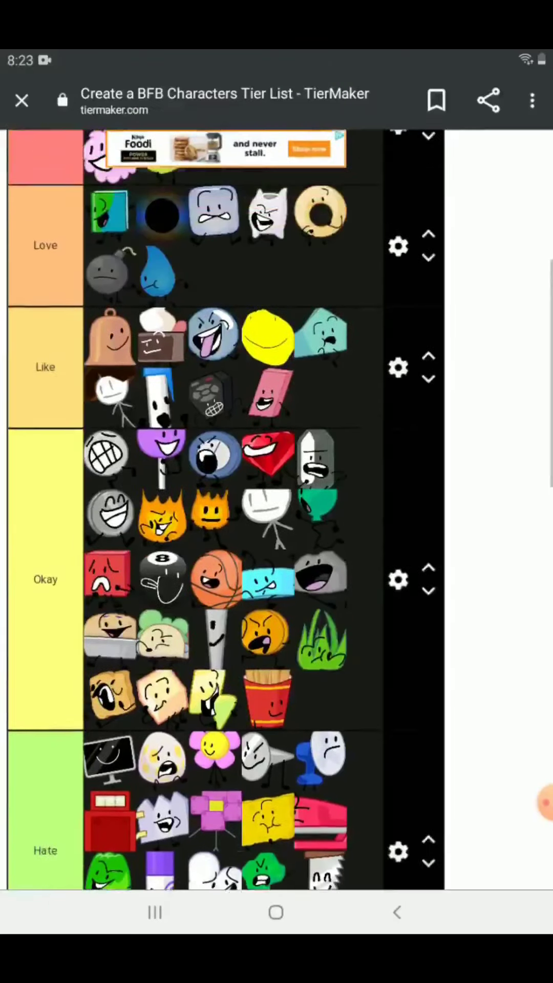
left_click(546, 803)
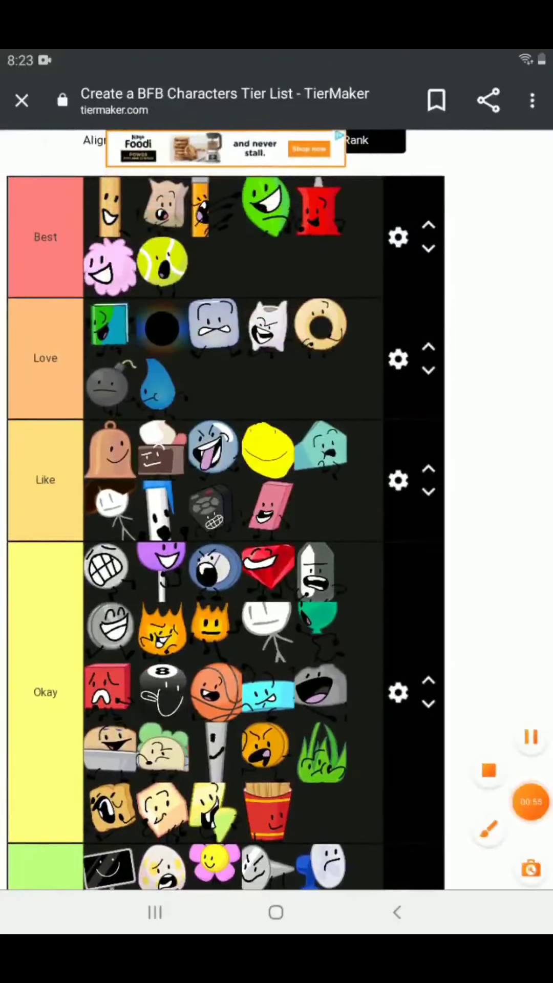